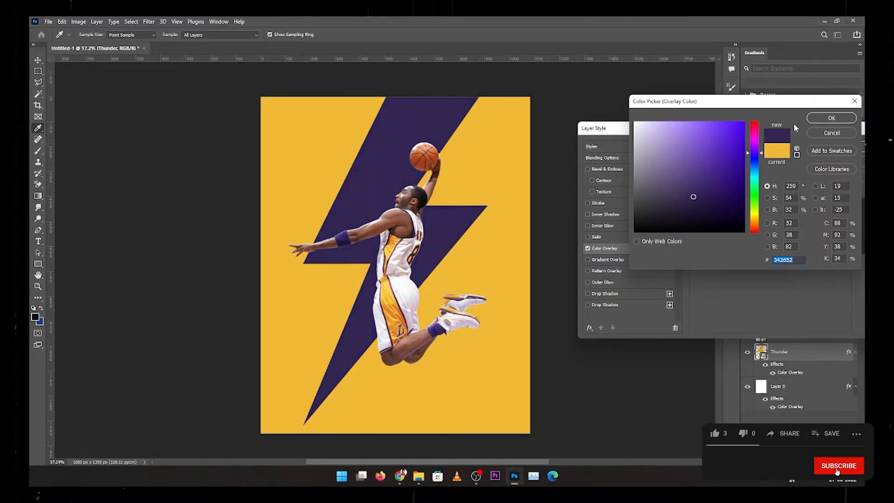
Step: Apply dark purple 342652 as the Thunder layer's overlay colour
click(832, 118)
key(Return)
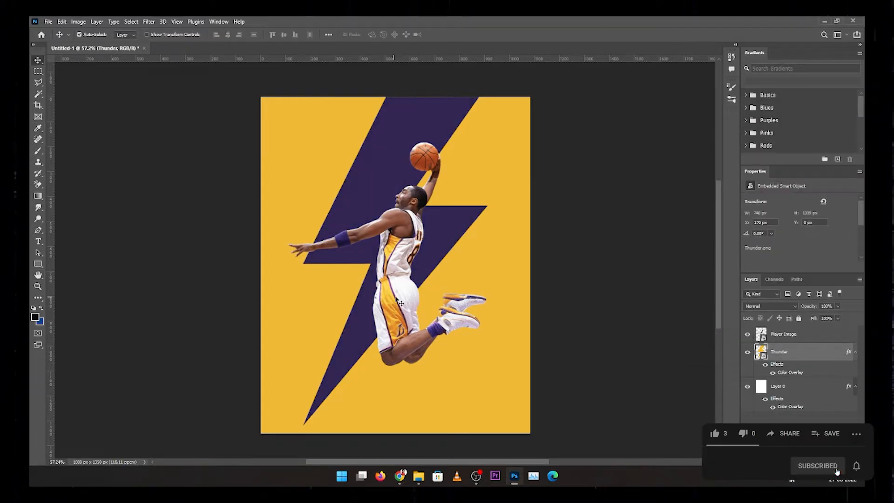
Step: Add a drop shadow to the Player Image layer and set its colour to black (000000)
click(816, 339)
double_click(816, 339)
click(548, 294)
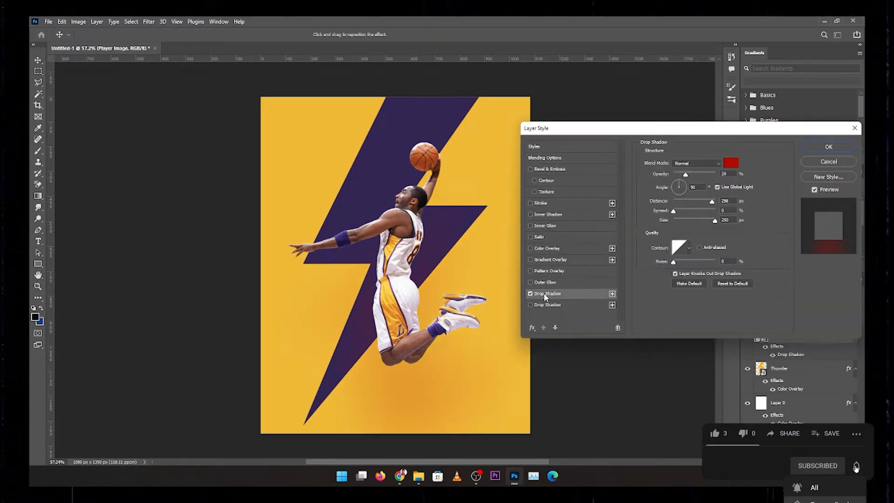
click(731, 162)
drag(735, 159, 596, 235)
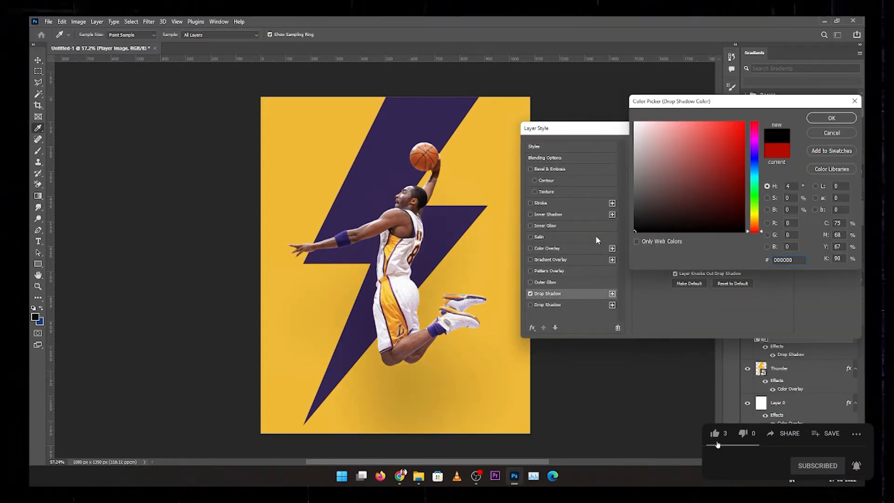
key(Return)
Step: Set the player's drop shadow to 23% opacity, 83° angle, 42 px distance, 6% spread and 4 px size, without global light
drag(685, 174, 673, 201)
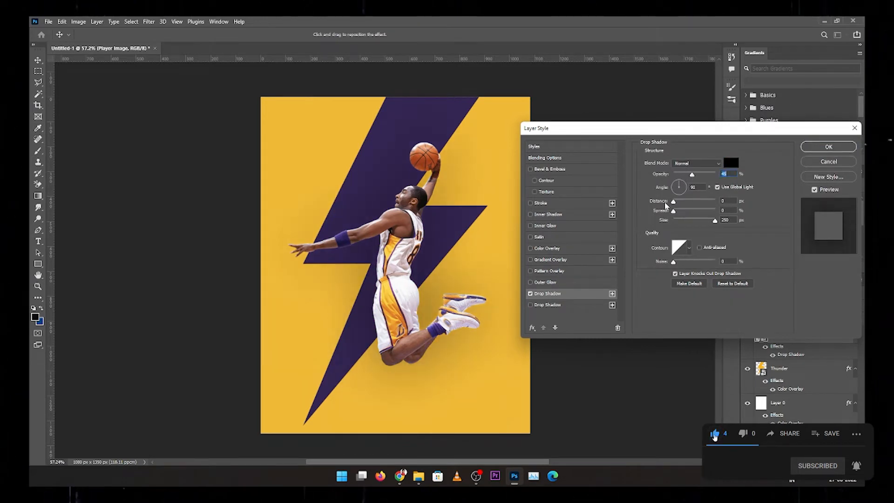
drag(715, 221, 679, 218)
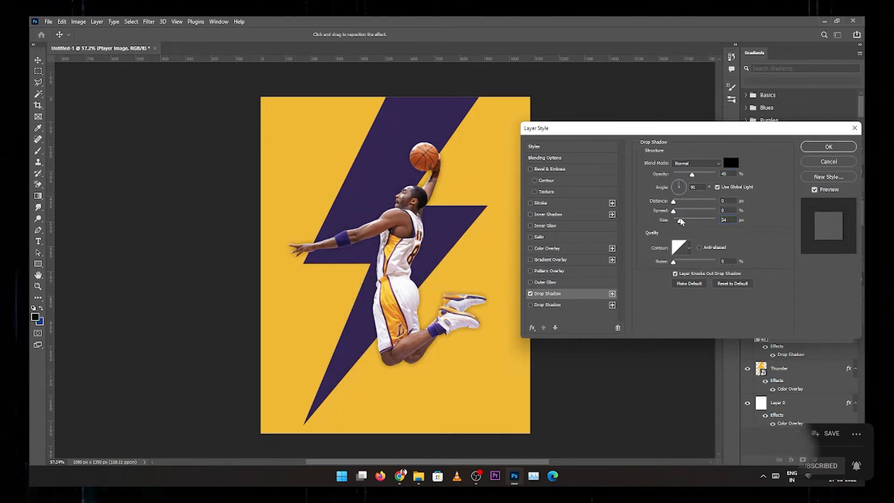
drag(674, 201, 673, 220)
drag(692, 175, 687, 175)
drag(673, 212, 680, 176)
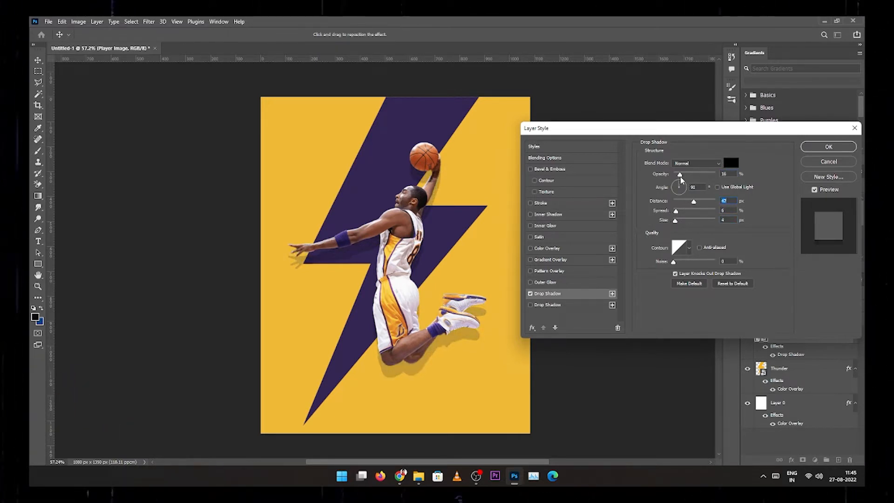
drag(412, 374, 414, 373)
drag(680, 174, 683, 175)
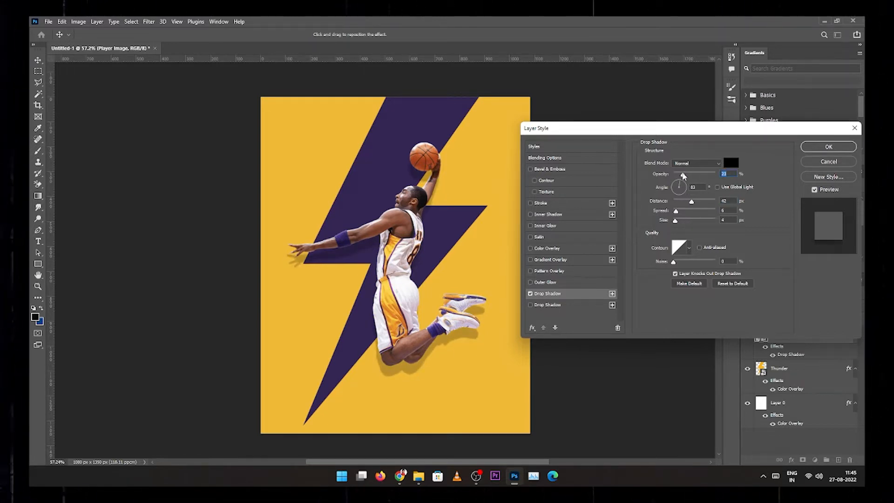
key(Return)
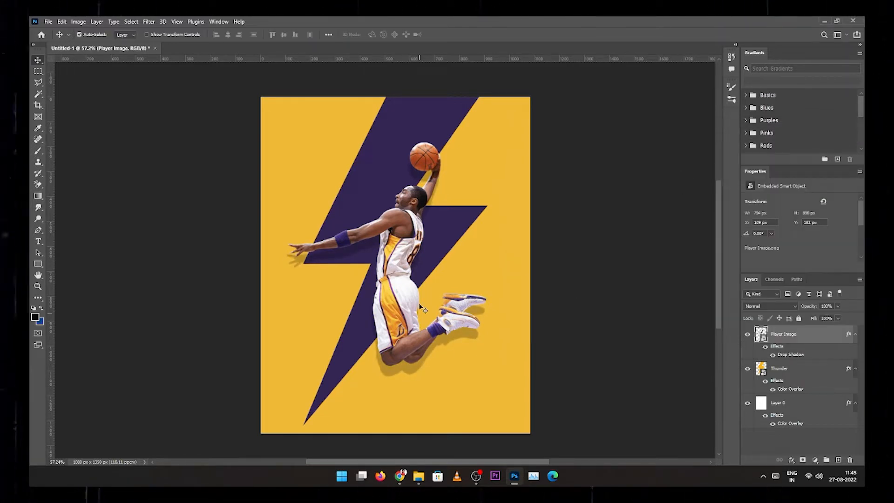
Step: Add a 6 px white inside stroke to the Player Image layer
double_click(825, 341)
click(546, 206)
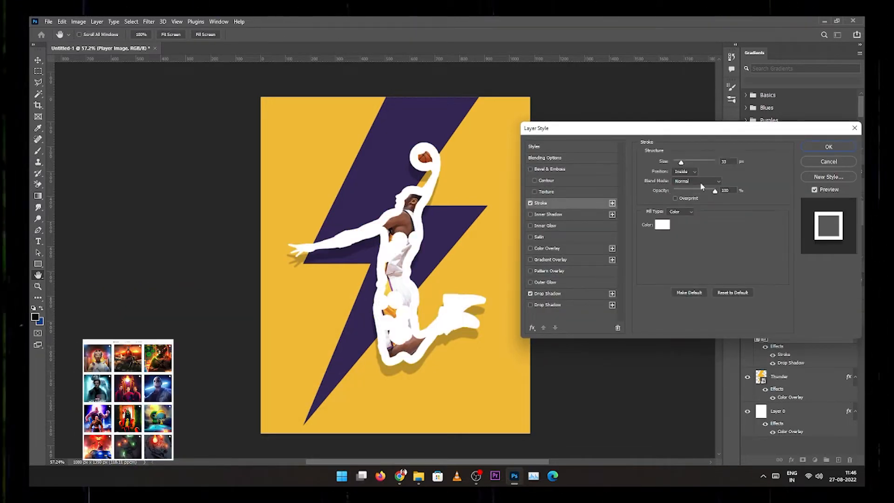
text(6)
key(Escape)
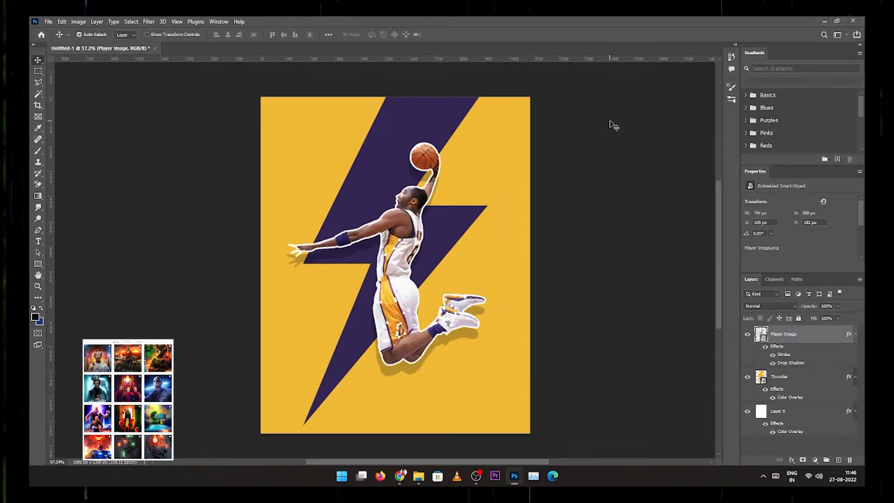
Step: Set the Player Image layer's white inside stroke to 3 px
double_click(806, 336)
click(541, 203)
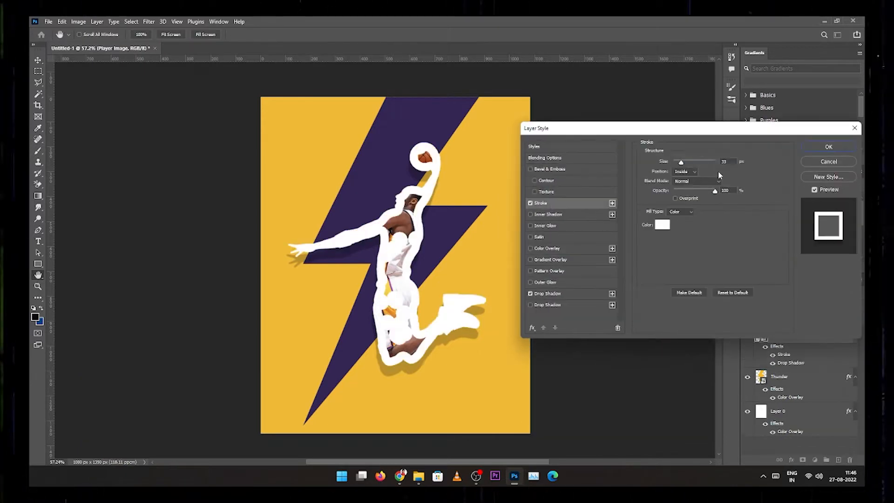
text(3)
key(Return)
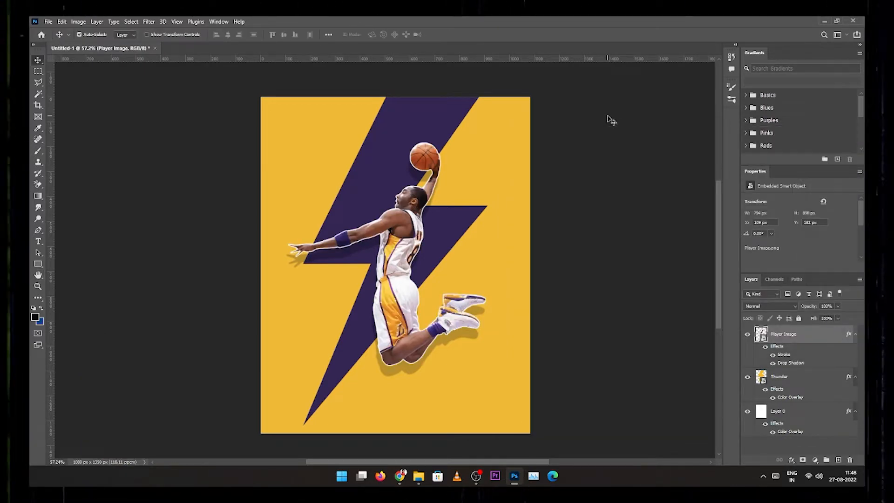
Step: Add a Multiply drop shadow to the Thunder layer with 13% opacity, 27 px distance and 8 px size
click(376, 136)
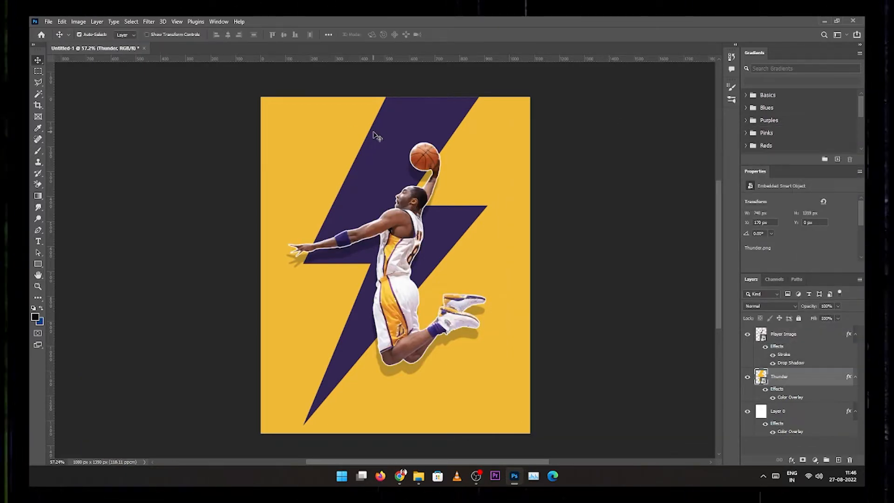
double_click(829, 384)
click(612, 293)
drag(675, 201, 678, 176)
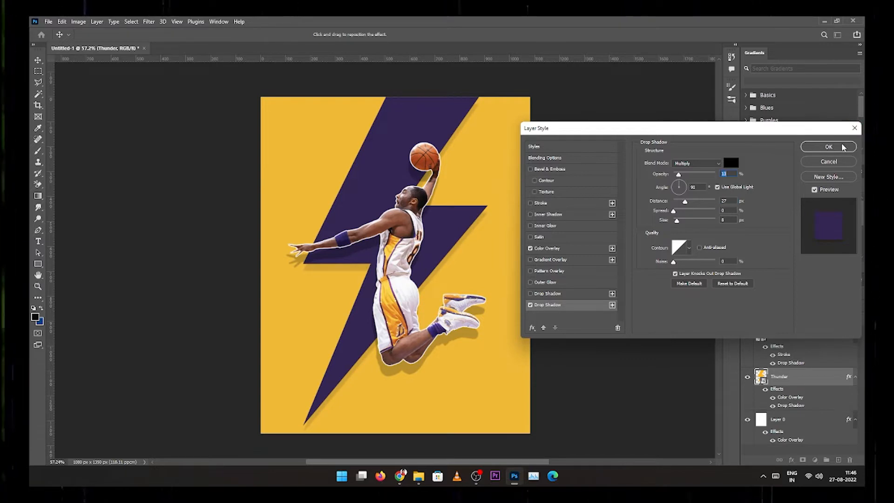
click(843, 148)
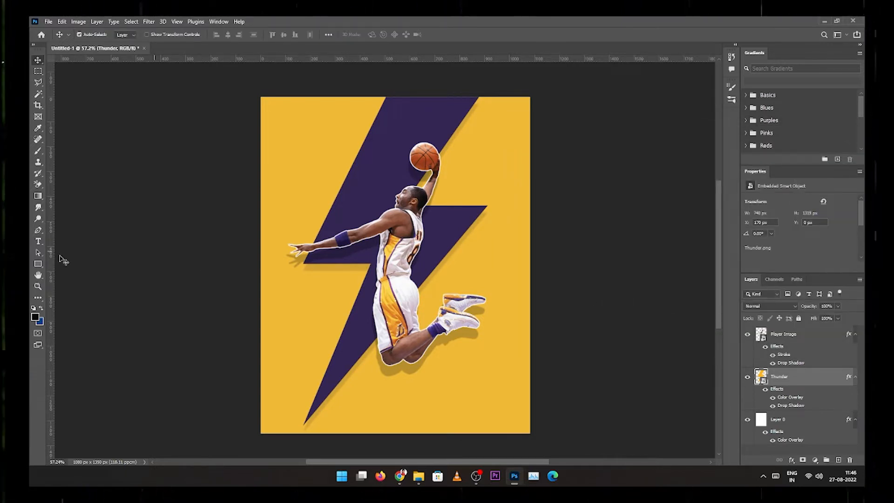
Step: Add a paragraph text box with the word LAKERS behind the player on the left half of the poster
click(39, 242)
drag(293, 142, 404, 405)
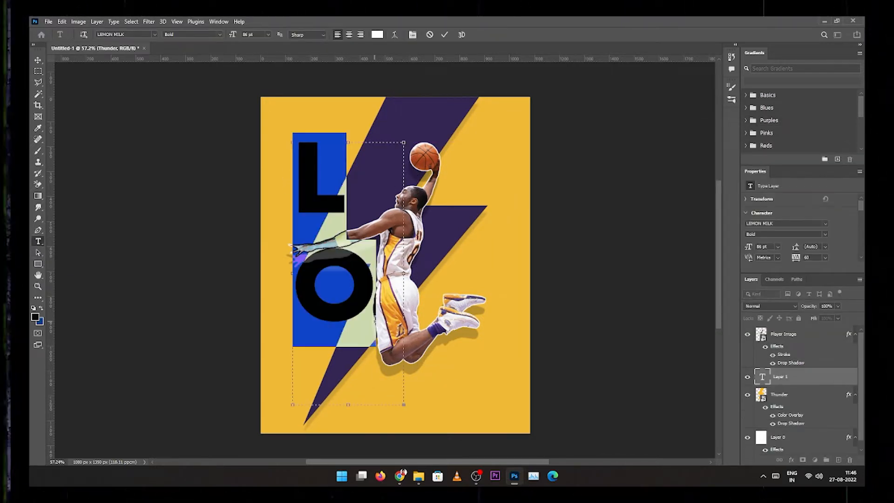
text(LA)
key(ctrl+a)
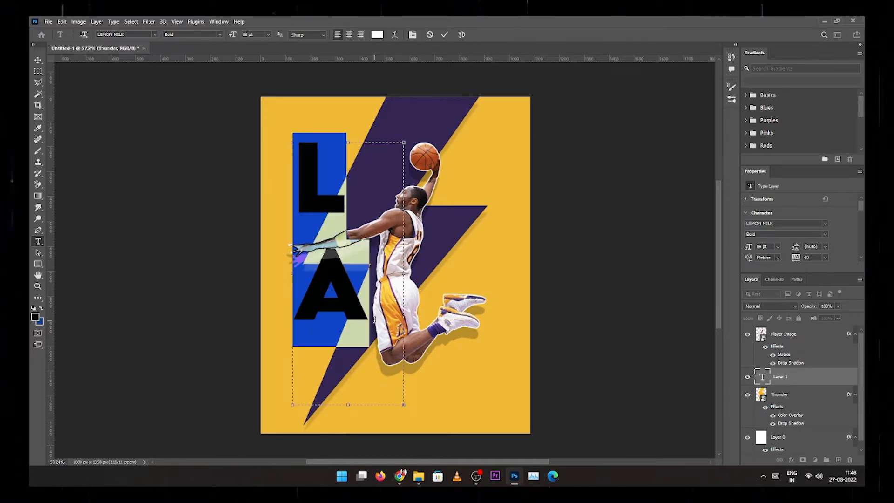
Step: Set the LAKERS text's font to Bebas Neue Regular
text(babel)
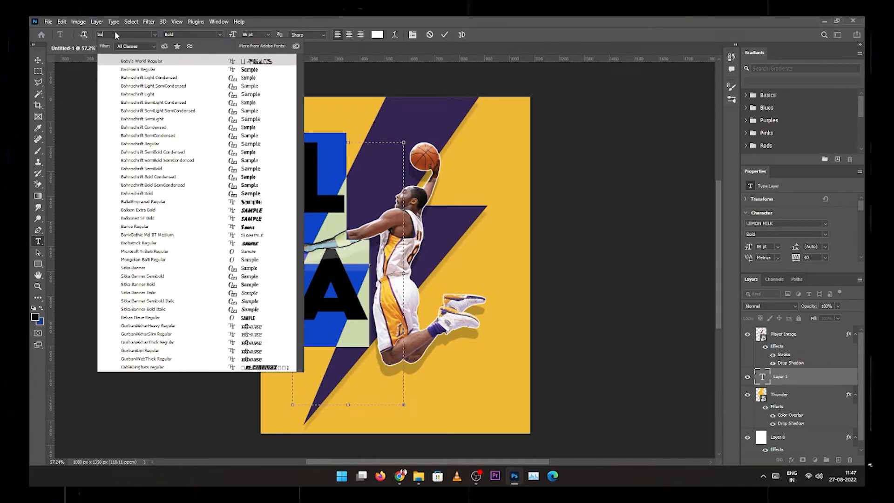
key(BackSpace)
key(BackSpace)
key(BackSpace)
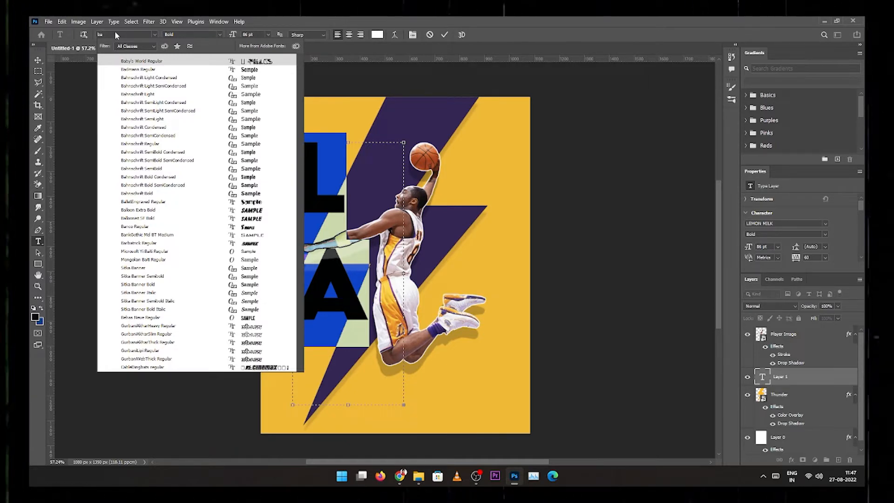
key(BackSpace)
text(eb)
key(Return)
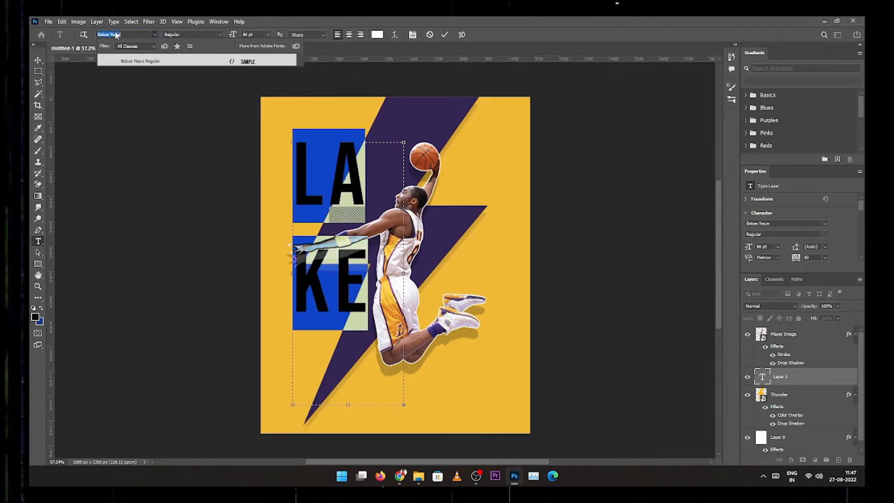
key(Return)
click(444, 35)
Step: Widen the text box so that LAKERS fits on a single line
click(333, 293)
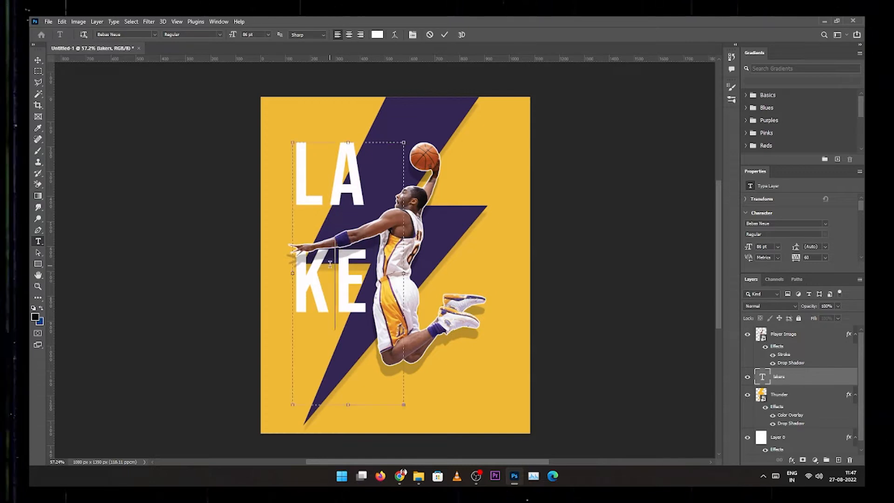
key(ctrl+a)
drag(404, 405, 559, 200)
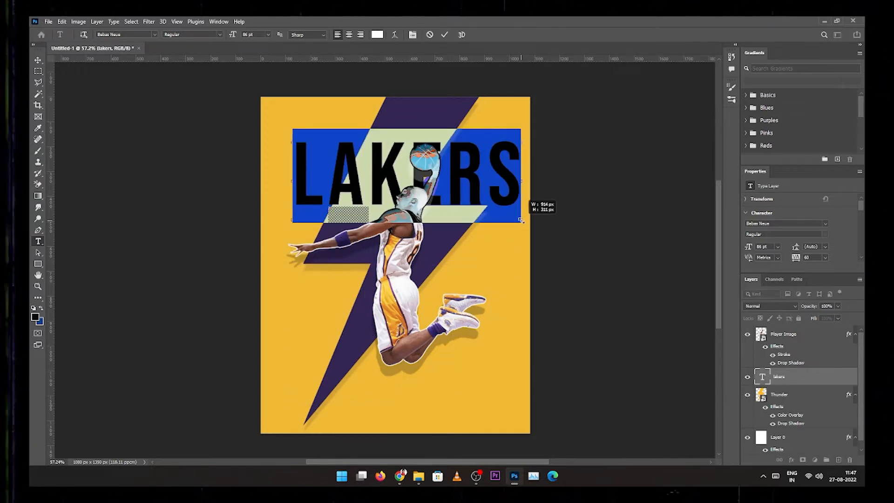
click(444, 34)
Step: Rotate the LAKERS text 90°, enlarge it and move it behind the player
key(ctrl+t)
drag(478, 191, 465, 318)
drag(438, 216, 376, 274)
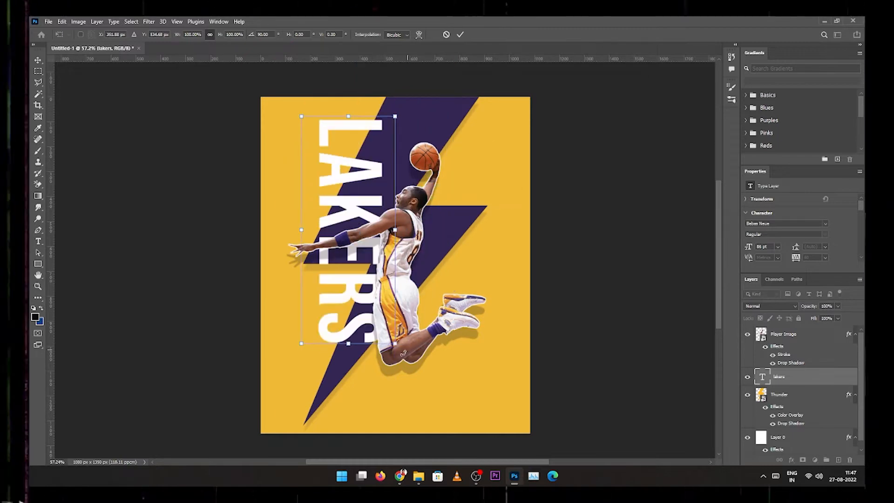
drag(395, 343, 431, 430)
drag(393, 186, 405, 173)
Step: Turn the LAKERS text to -90° so it reads upward, at 133.44% scale, and reposition it behind the player
drag(466, 99, 172, 333)
scroll(465, 131, down, 3)
drag(464, 135, 457, 420)
mouse_move(375, 328)
mouse_down()
mouse_move(376, 320)
mouse_move(377, 329)
mouse_up()
drag(346, 152, 381, 176)
drag(466, 151, 313, 400)
key(ctrl+z)
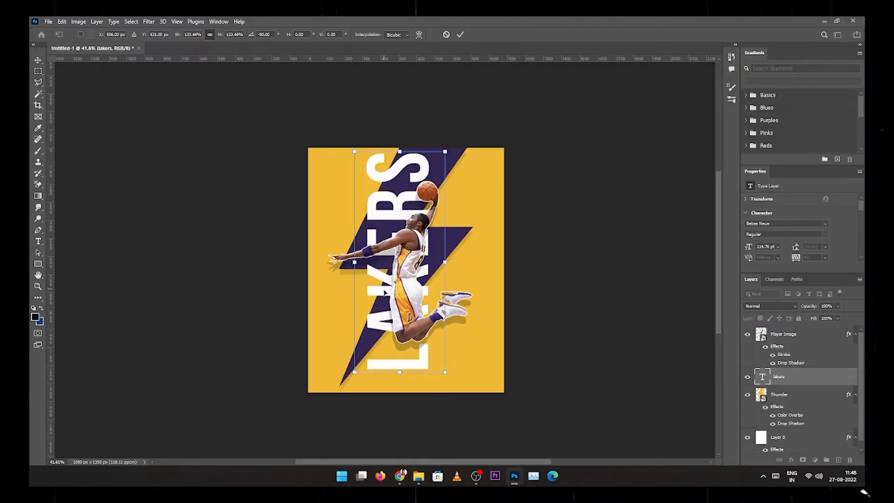
mouse_move(384, 291)
mouse_down()
mouse_move(390, 296)
mouse_move(385, 282)
mouse_up()
key(Return)
Step: Delete the LAKERS text layer
key(v)
key(Delete)
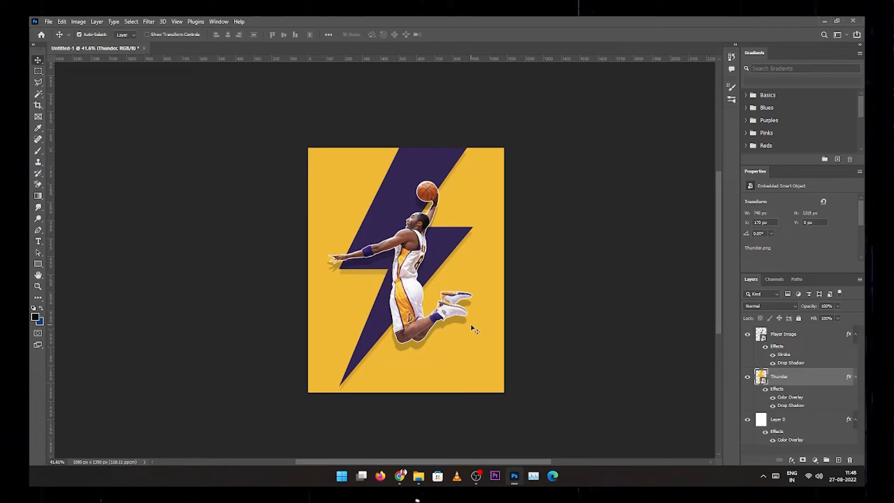
Step: Save the document as Untitled-1.psd
click(478, 328)
key(ctrl+s)
click(379, 265)
click(546, 146)
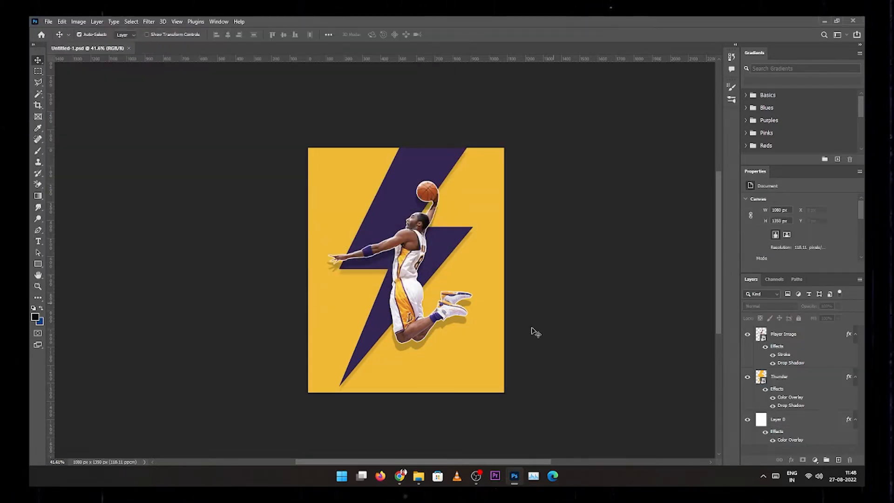
Step: Add a white 86 pt Bebas Neue text box with LAKERS across the upper part of the poster
click(37, 243)
drag(392, 288, 461, 244)
text(LAKER)
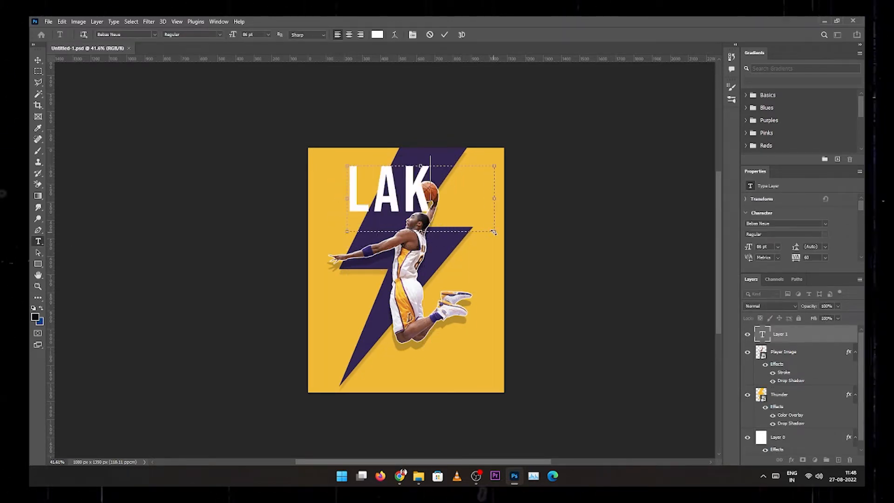
click(445, 34)
key(ctrl+t)
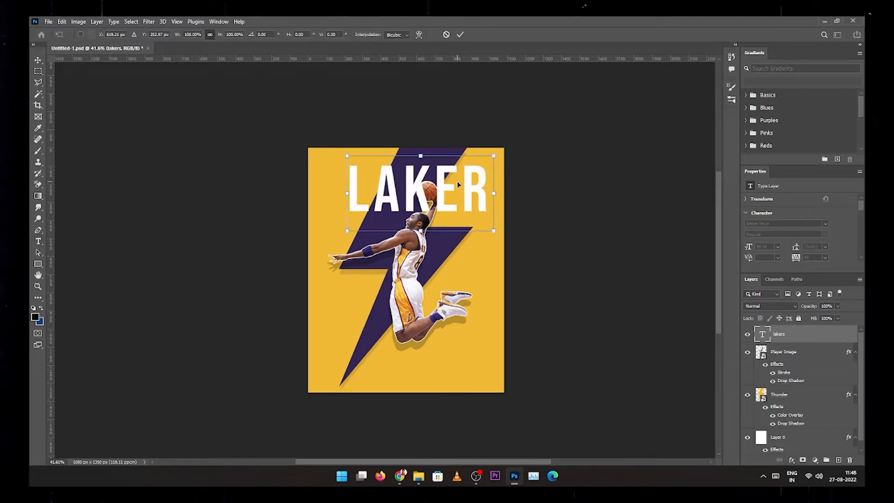
drag(350, 194, 299, 193)
key(ctrl+z)
click(446, 34)
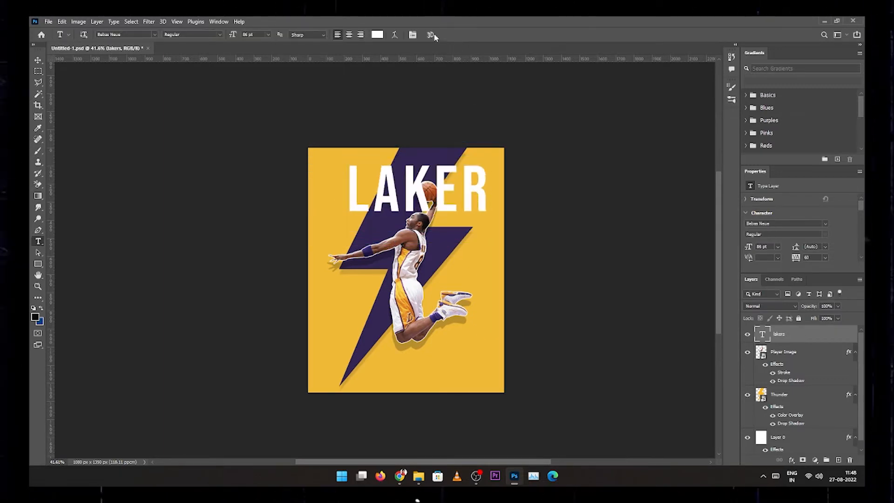
Step: Fit LAKERS on one line and transform it to -90° rotation and 143.17% scale, centred over the poster
click(478, 193)
click(446, 36)
key(ctrl+t)
drag(444, 192, 422, 198)
drag(508, 242, 453, 116)
drag(451, 288, 485, 366)
drag(436, 218, 413, 245)
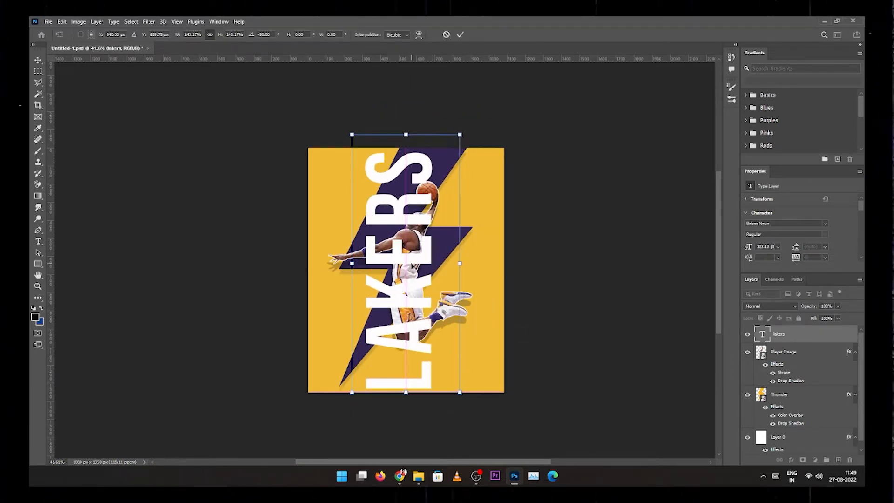
key(Return)
Step: Move the lakers layer below the Player Image layer and scale the text down slightly to 111.78 pt within the poster
drag(785, 340, 784, 378)
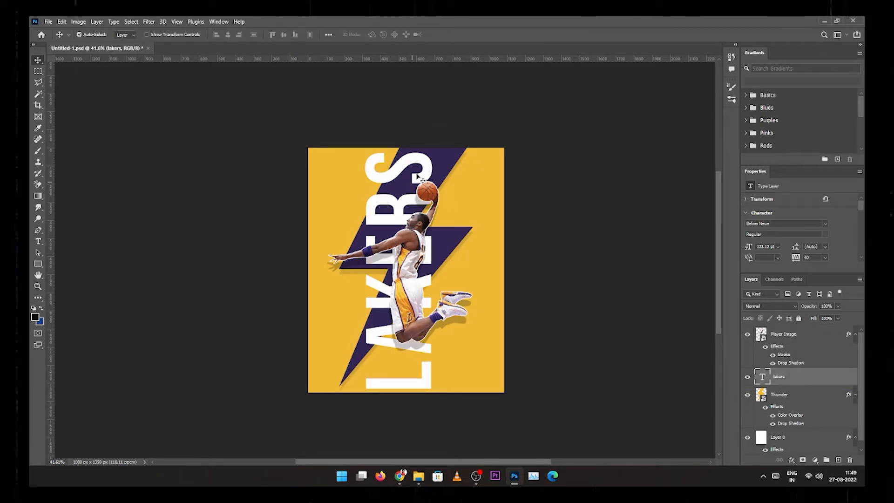
key(ctrl+t)
drag(352, 135, 363, 160)
mouse_move(389, 180)
mouse_down()
mouse_move(391, 157)
mouse_move(392, 167)
mouse_up()
key(Return)
Step: Change the LAKERS text colour to yellow f0ba38, sampled from the poster background
key(t)
double_click(404, 189)
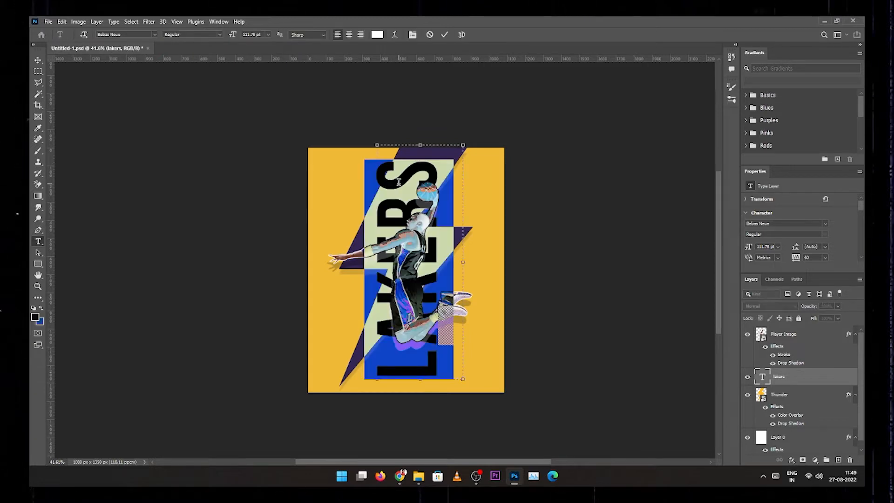
click(377, 35)
click(498, 192)
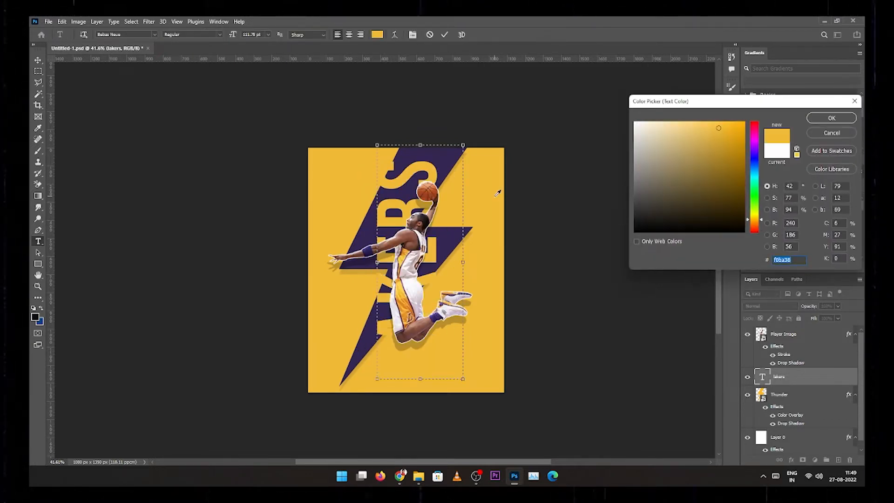
key(Return)
click(444, 35)
Step: Duplicate the LAKERS text layer in place and set the copy's fill to 0%
key(v)
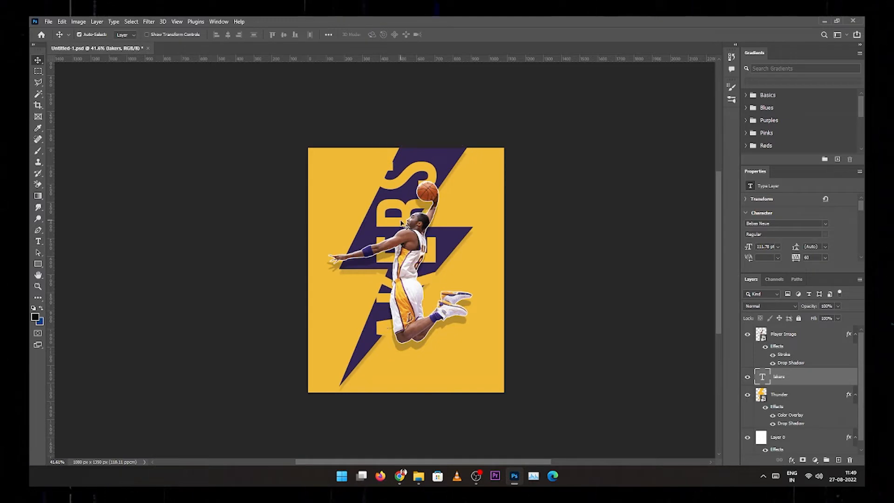
drag(403, 223, 398, 218)
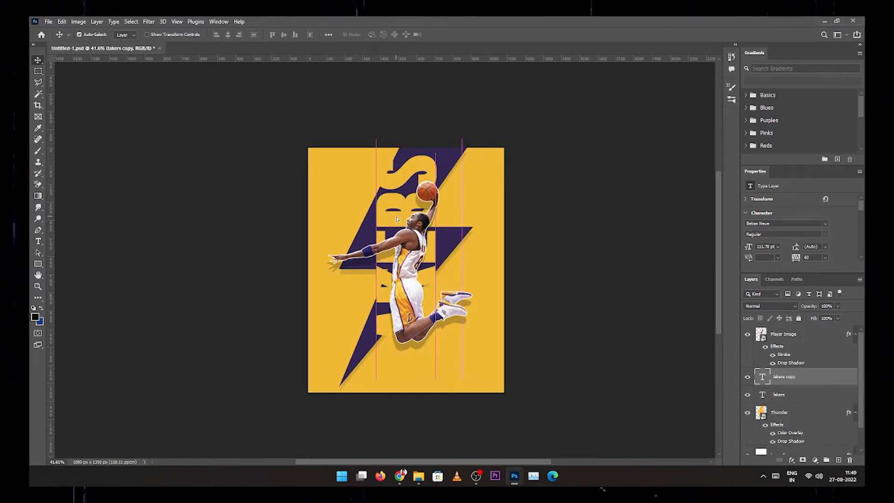
drag(814, 319, 735, 314)
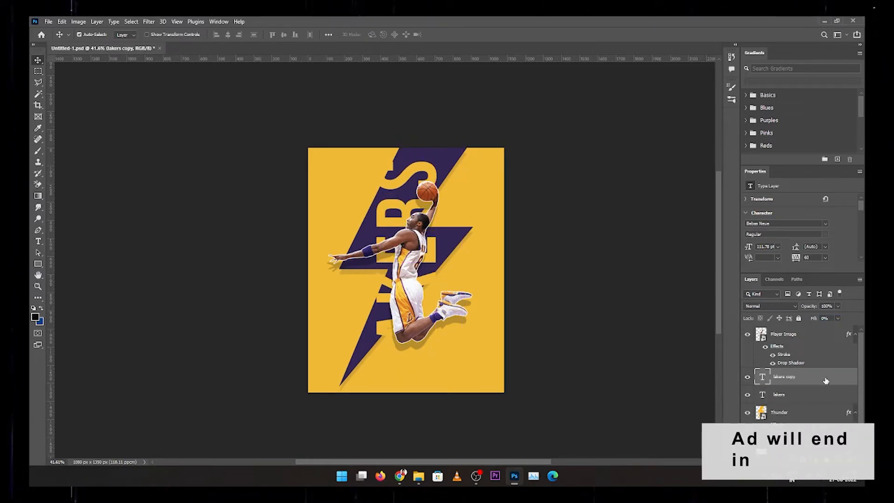
Step: Add a white 6 px inside stroke to the lakers copy layer
double_click(826, 381)
click(540, 203)
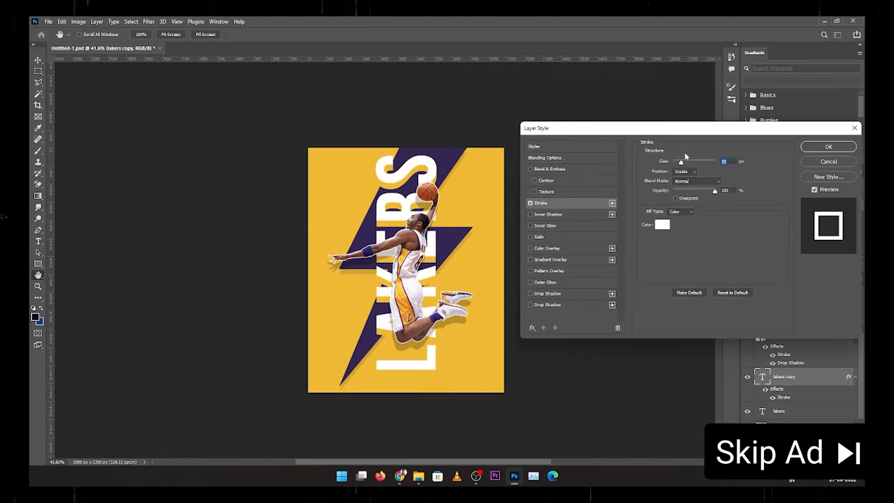
text(6)
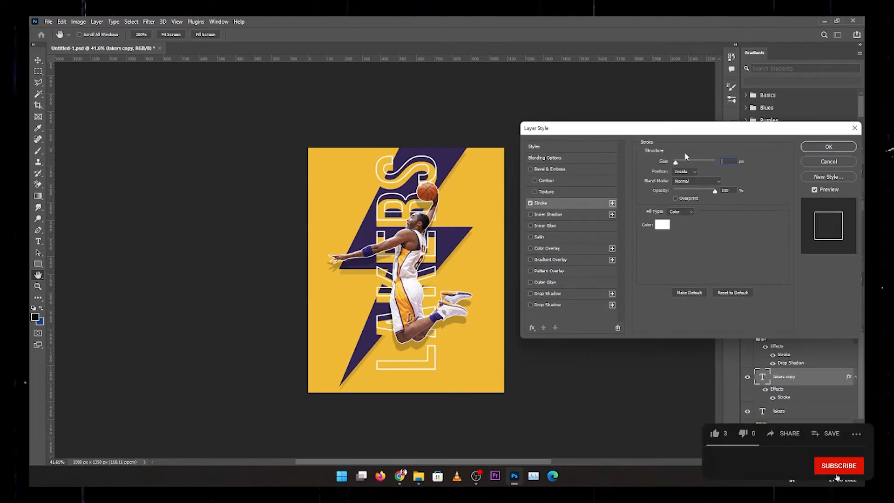
key(Return)
Step: Nudge the outlined LAKERS copy so it sits slightly offset below the yellow text
drag(419, 166, 418, 171)
key(Up)
key(Up)
key(Up)
key(Up)
key(Up)
key(Up)
key(Up)
key(Up)
key(Up)
key(Up)
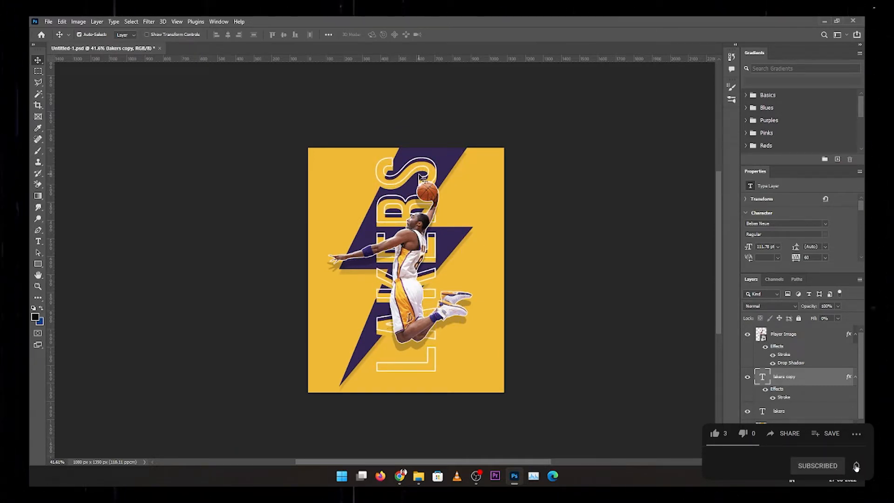
Step: Duplicate the outlined LAKERS text to the right of the player, restoring its fill to 100% and removing the stroke
drag(391, 191, 446, 215)
drag(813, 320, 862, 320)
drag(810, 414, 809, 412)
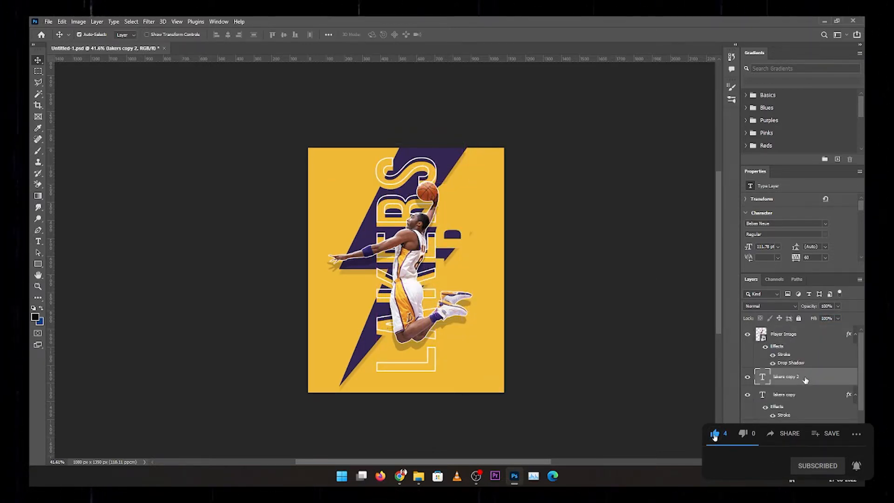
Step: Try to change the text colour of the duplicated LAKERS layer
double_click(762, 376)
click(377, 35)
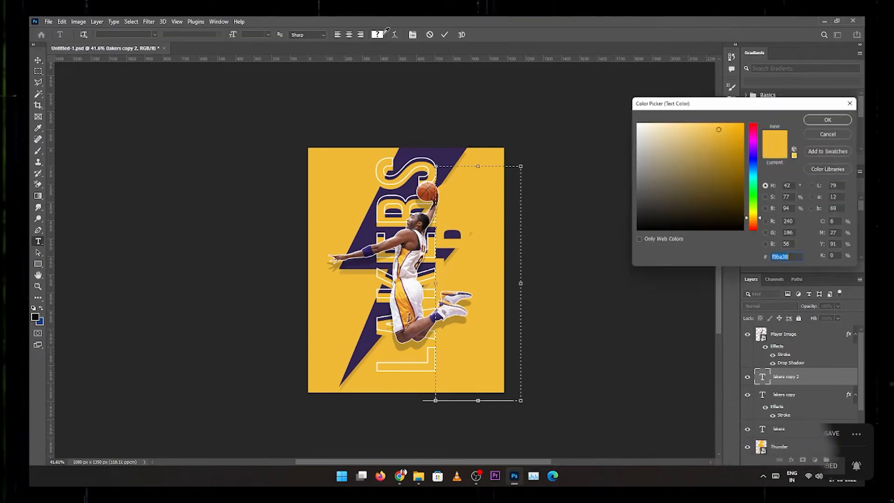
click(450, 151)
click(571, 168)
key(Return)
click(446, 34)
key(v)
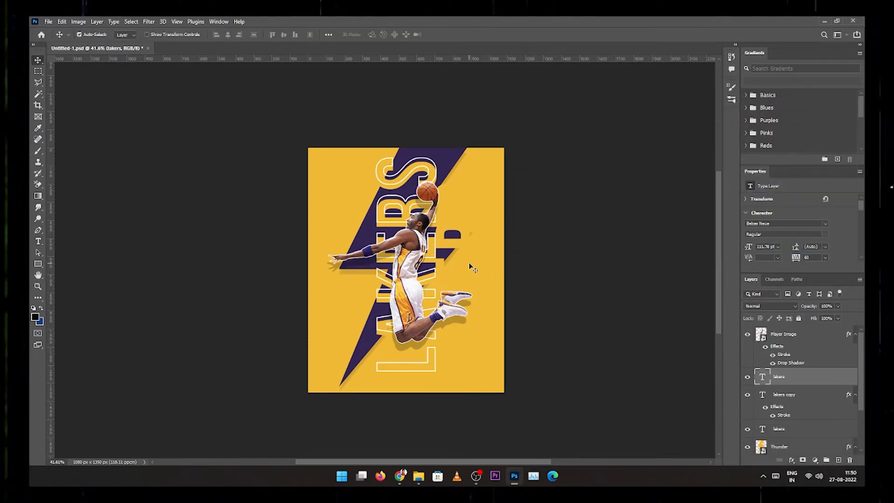
Step: Set the duplicated LAKERS text's colour to white
double_click(458, 239)
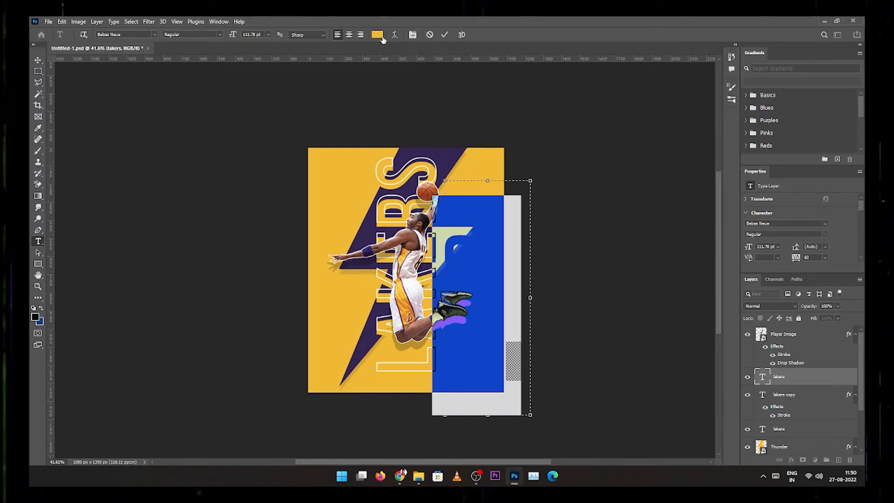
click(381, 37)
click(592, 187)
key(Return)
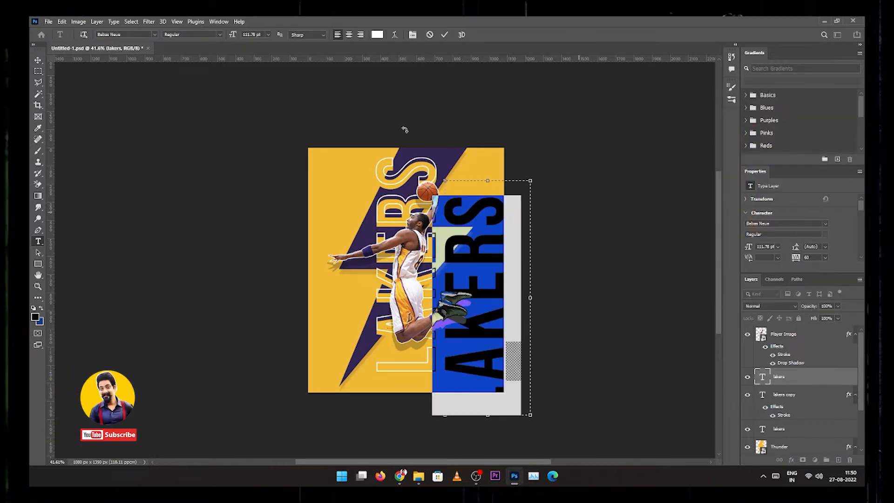
click(445, 35)
Step: Scale the white LAKERS text down to a small vertical label and place it right of the player, above the shoes
key(ctrl+t)
drag(432, 415, 454, 240)
drag(508, 203, 460, 252)
Step: Duplicate the small LAKERS label to the left of the player and replace its wording with the player's name
drag(482, 304, 338, 268)
key(Return)
double_click(335, 328)
text(JOHN SMITH)
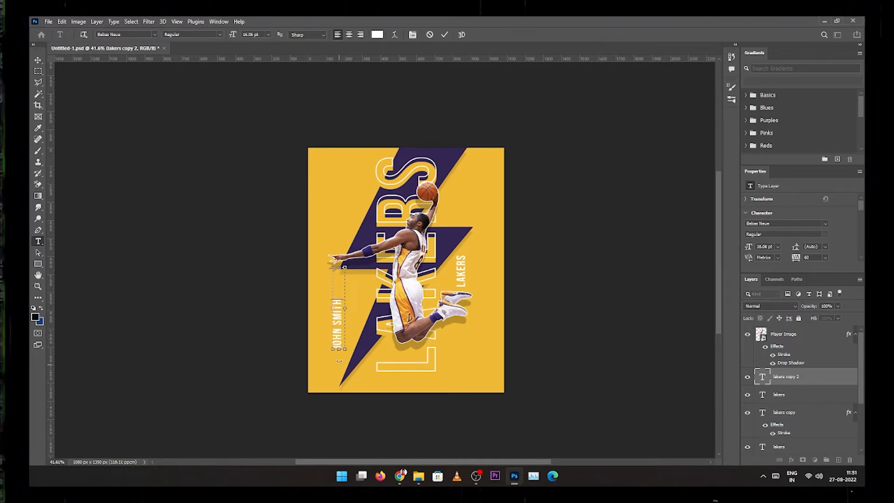
Step: Set the name text's tracking to 240 and its size to 14 pt
key(ctrl+a)
drag(795, 258, 801, 259)
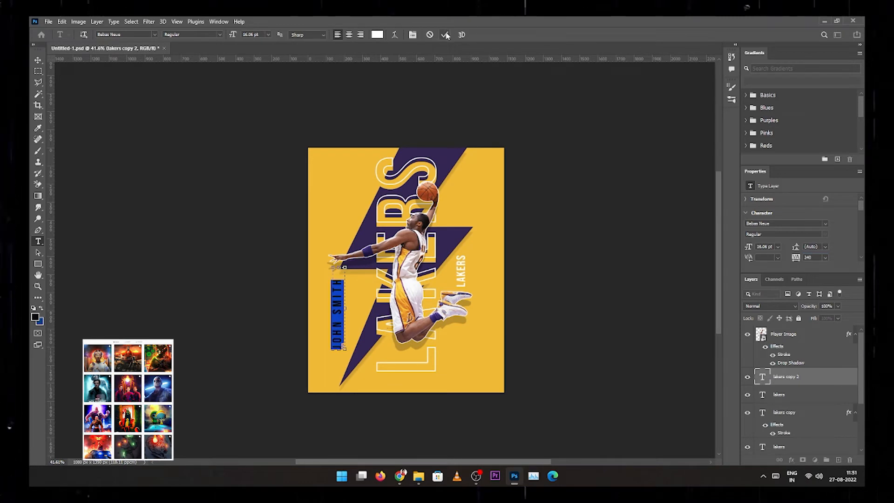
drag(234, 36, 230, 38)
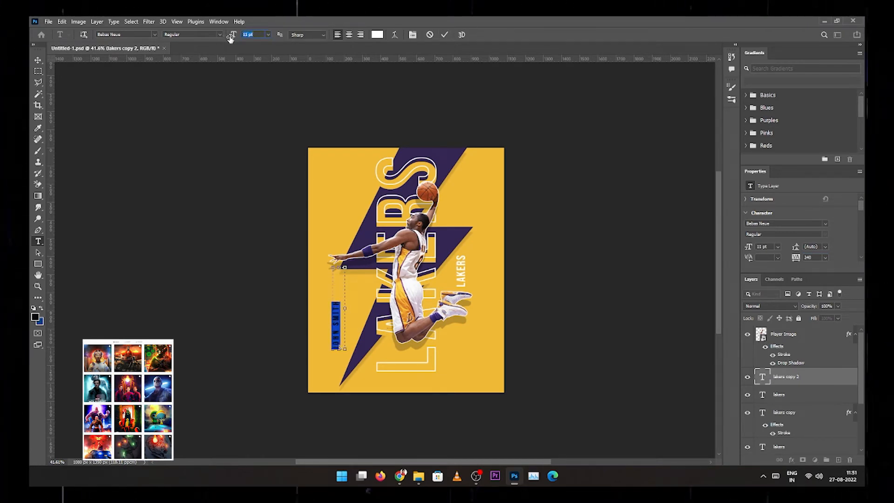
click(446, 34)
Step: Position the name text beneath the player's outstretched arm and nudge the small LAKERS label slightly up and left
key(v)
drag(337, 312, 352, 298)
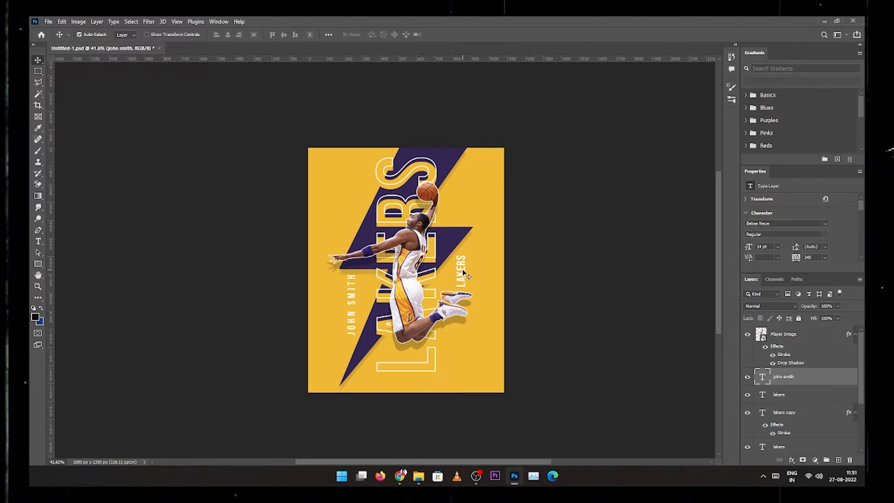
drag(464, 273, 462, 271)
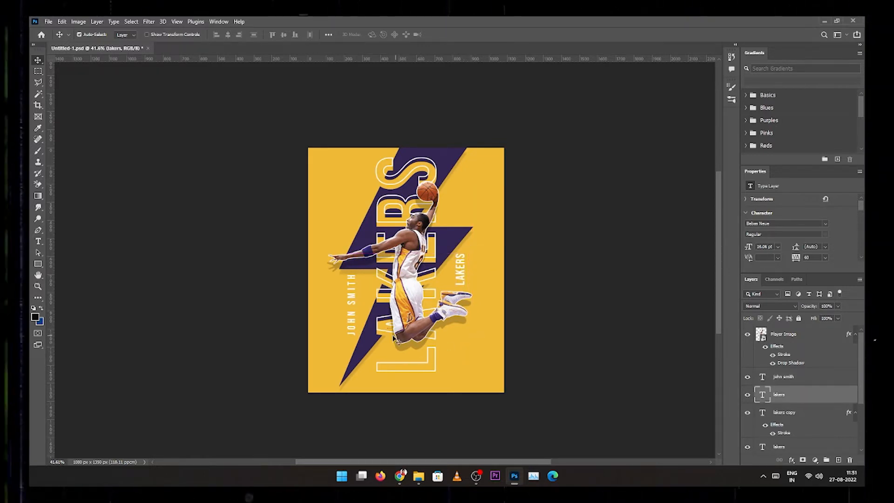
Step: Draw a rectangle about 351 × 68 px across the poster's upper left edge and fill it with the bolt's purple
click(37, 264)
drag(288, 182, 351, 194)
key(v)
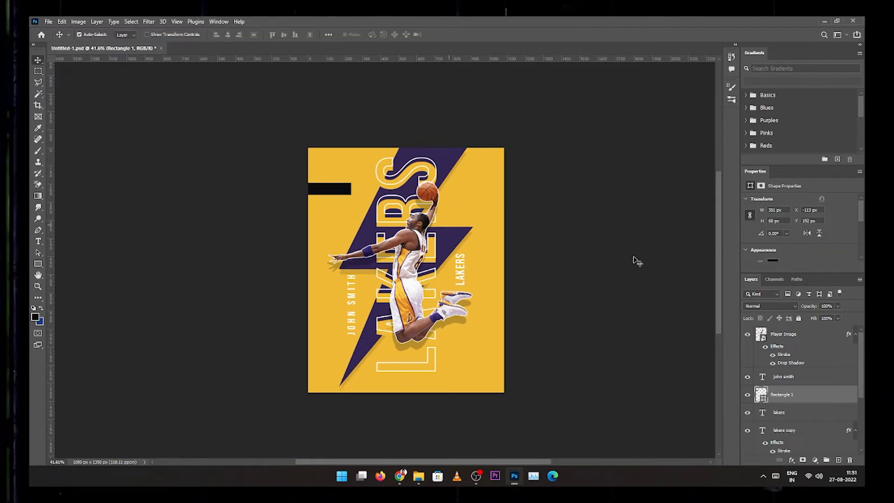
double_click(763, 396)
click(440, 150)
key(Return)
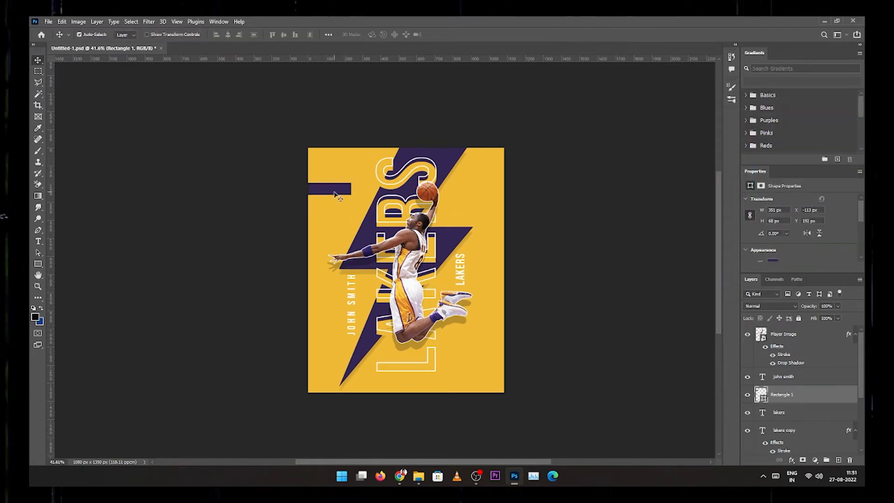
key(ctrl+t)
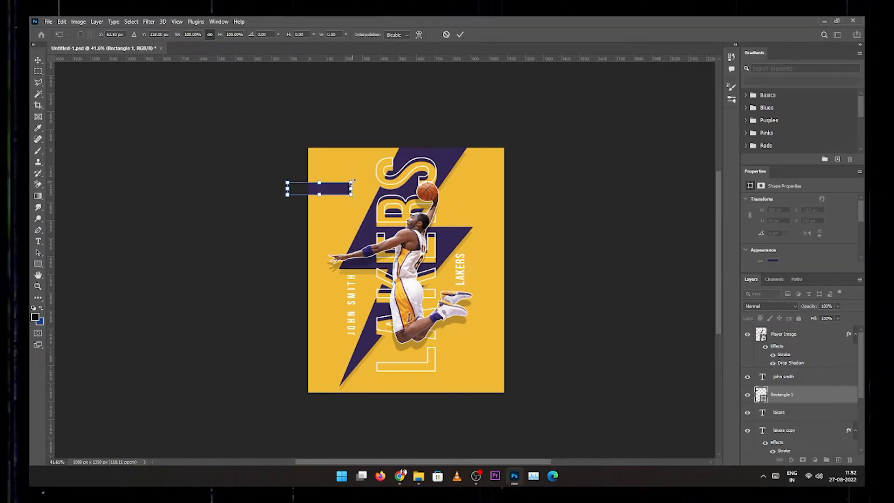
key(Return)
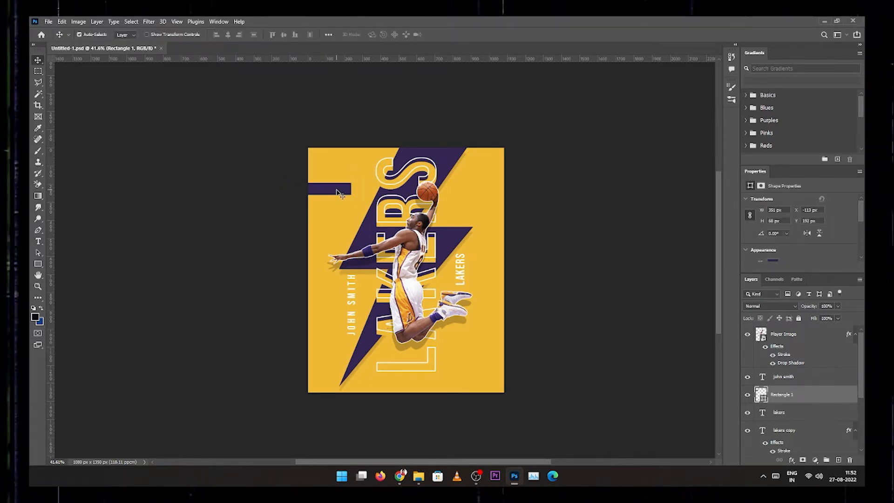
Step: Duplicate the purple bar downwards into an evenly spaced stack of five and select all the bars
drag(339, 193, 333, 252)
shift+click(344, 191)
scroll(806, 399, down, 5)
scroll(810, 380, up, 5)
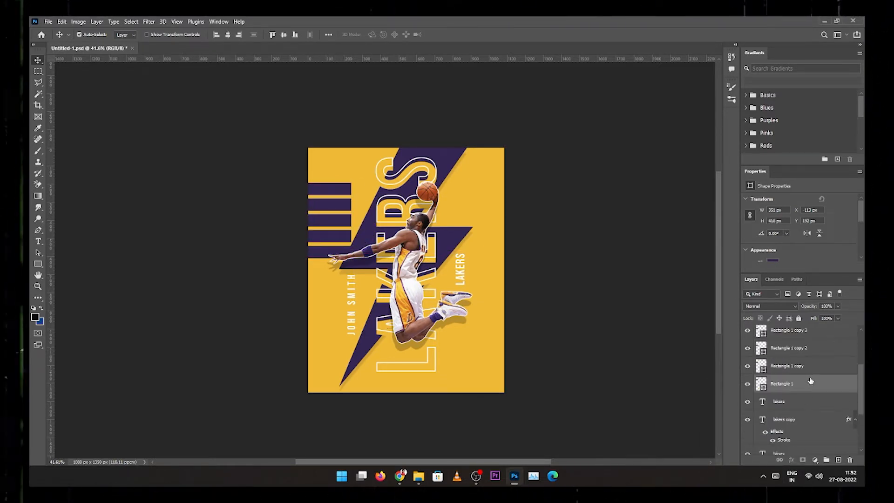
scroll(821, 405, down, 3)
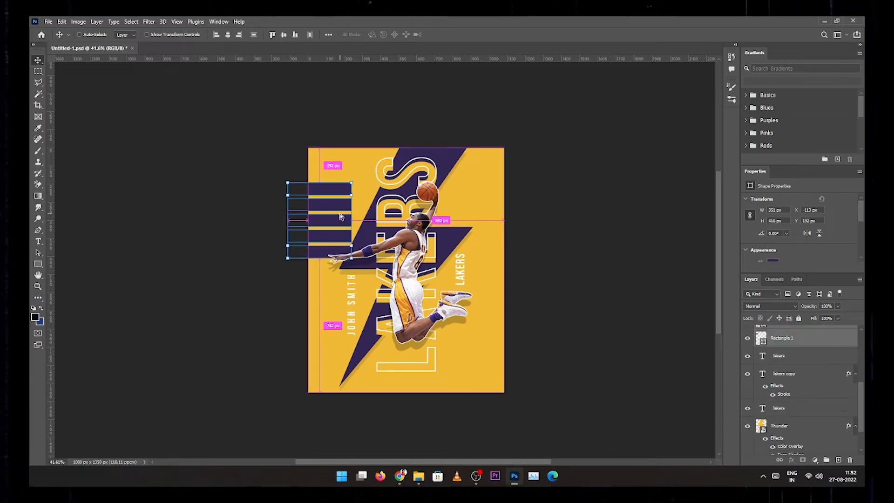
Step: Skew the five bars vertically by about -20.2° so their right ends slant upwards
key(ctrl+t)
drag(349, 181, 350, 175)
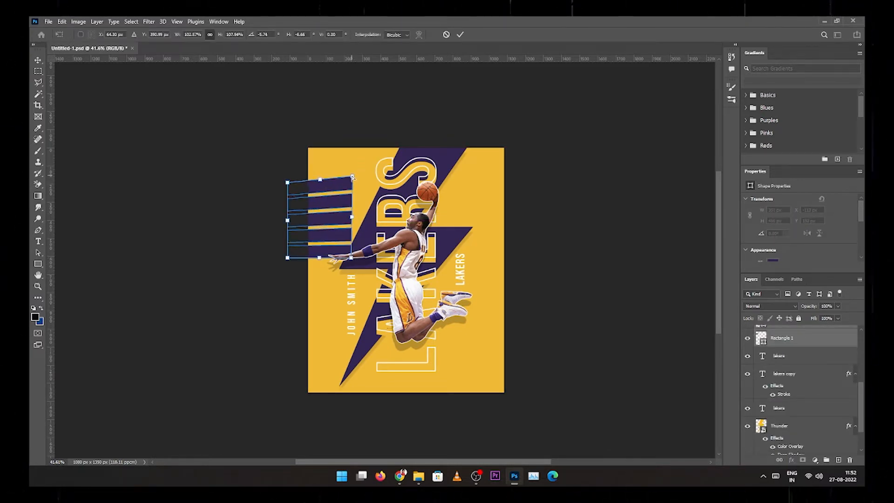
drag(353, 259, 354, 251)
drag(353, 178, 352, 235)
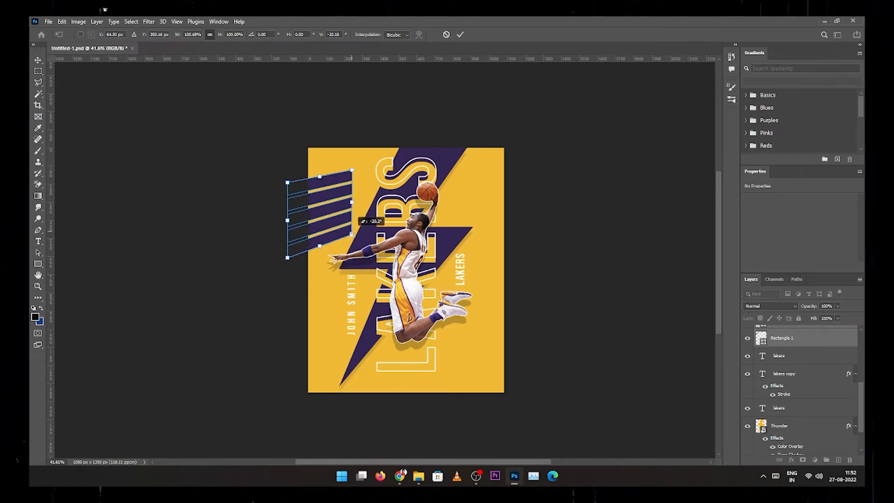
key(Return)
Step: Place sets of the skewed bars along the poster's right, lower left and lower right edges
drag(345, 189, 501, 231)
drag(493, 346, 487, 341)
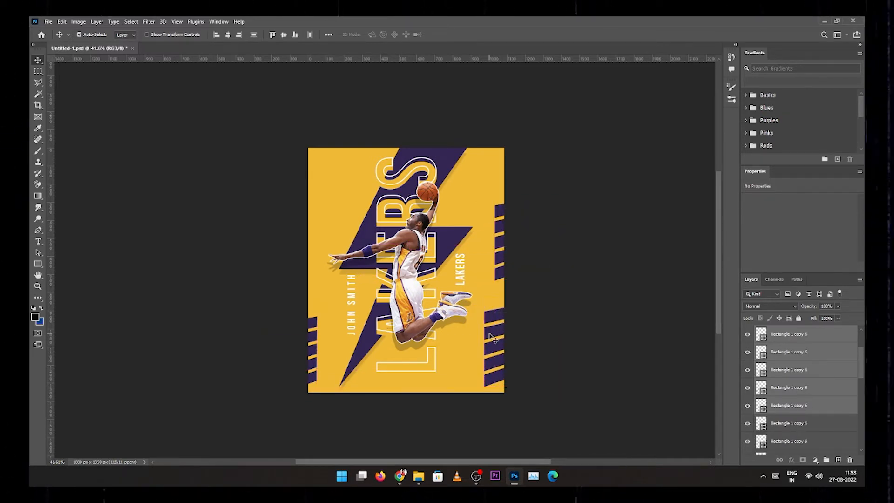
Step: Scale down the lower right set of bars and place a copy of it at the upper left edge
key(ctrl+t)
drag(549, 300, 312, 182)
key(Return)
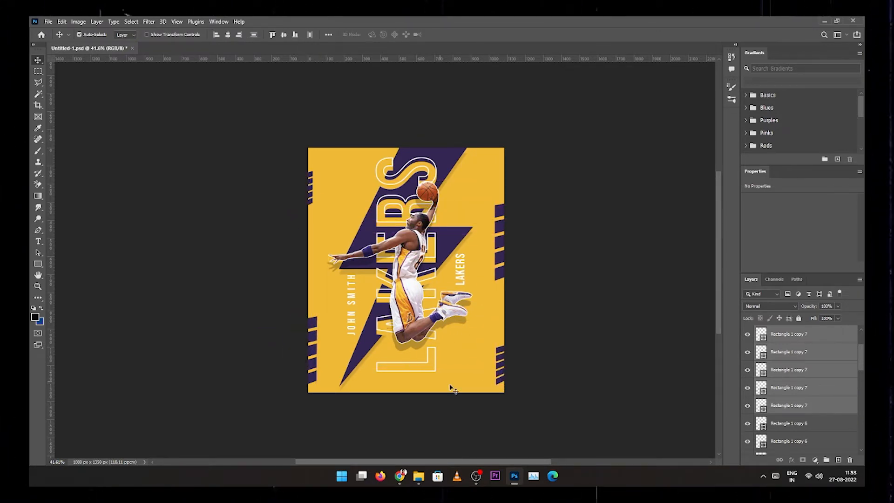
Step: Select the five small bars at the lower right and nudge them further off the poster's right edge
click(501, 350)
shift+click(501, 359)
shift+click(501, 367)
shift+click(501, 374)
shift+click(501, 382)
key(Right)
key(Right)
key(Right)
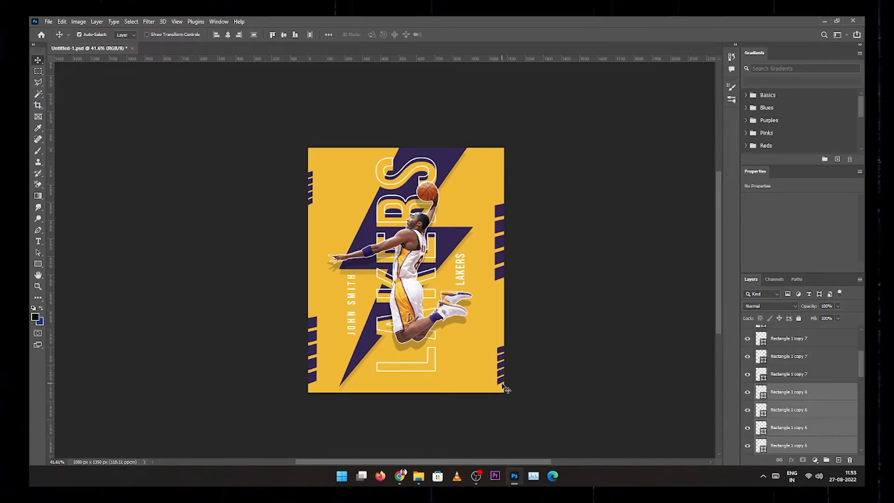
click(512, 357)
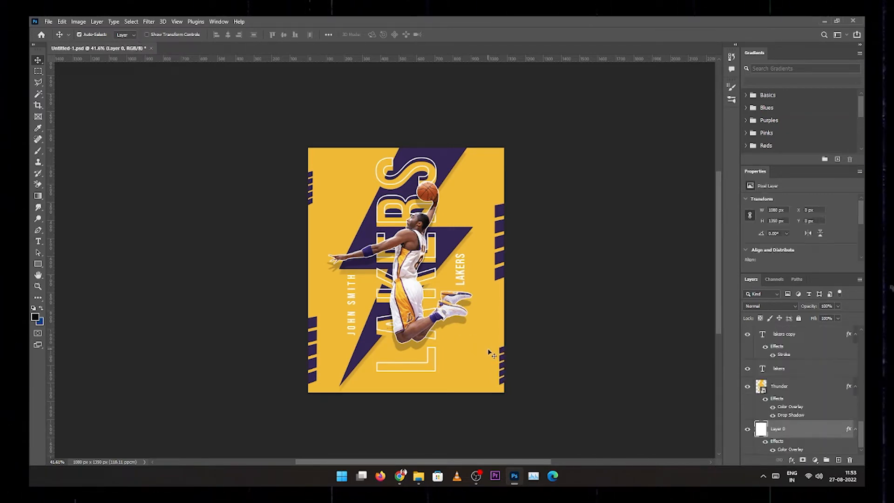
Step: Duplicate the name text beside the original, replace its wording with 8 and adjust its text box
drag(351, 291, 378, 294)
double_click(340, 285)
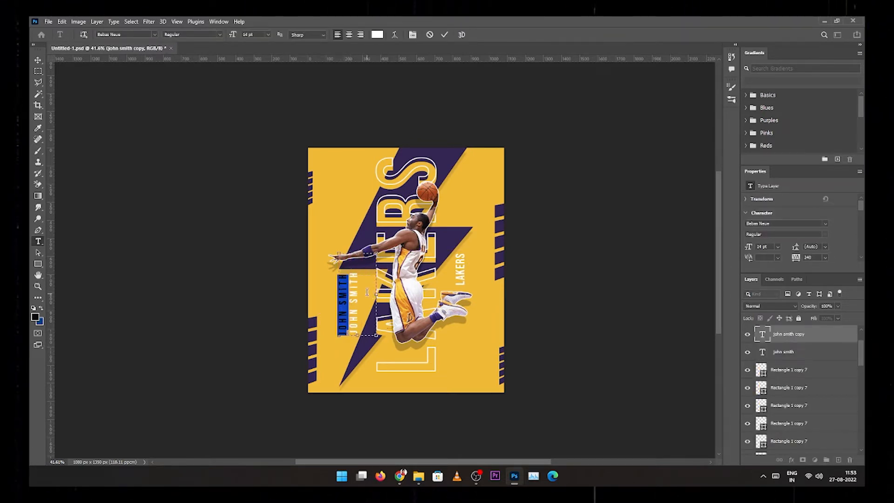
text(b)
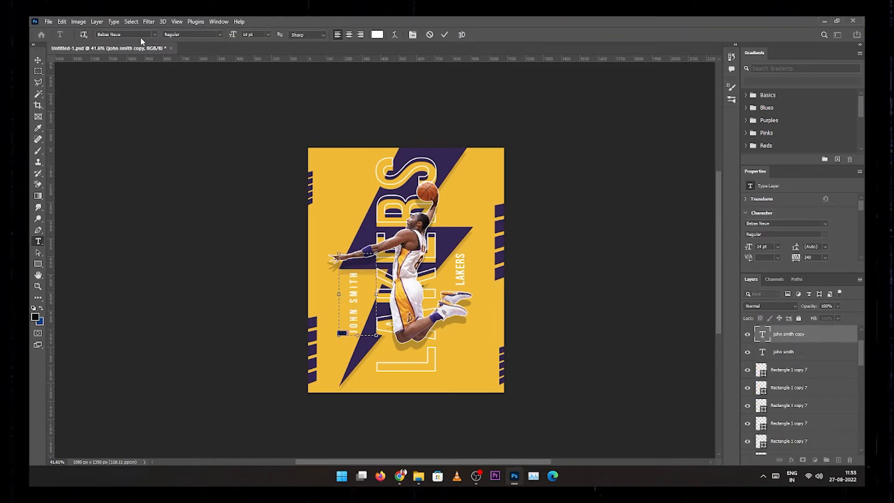
drag(359, 251, 355, 291)
drag(376, 356, 363, 391)
click(445, 35)
Step: Enlarge the 8 to about 216.74 pt at the poster's lower left and move its layer below Rectangle 1
key(ctrl+t)
drag(346, 346, 318, 303)
drag(797, 336, 814, 441)
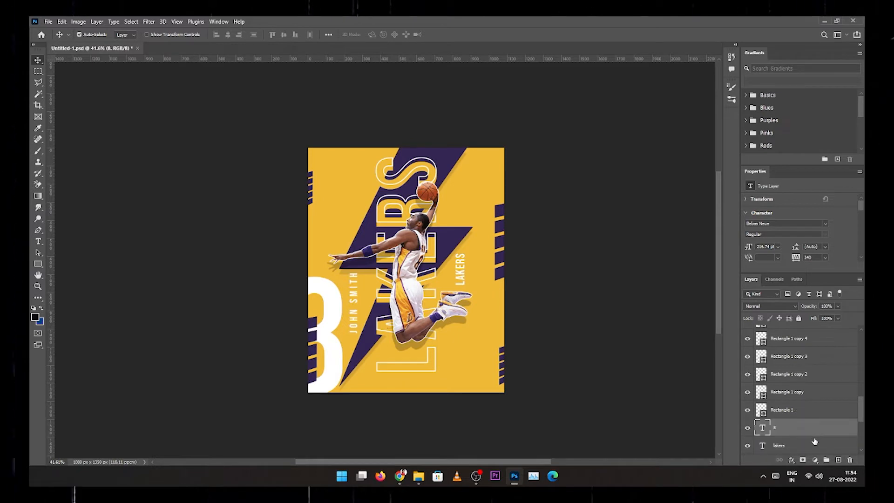
Step: Scale the 8 down to about 189 pt and place it left of the name text, partly off the poster
drag(328, 286, 328, 276)
key(ctrl+t)
drag(281, 244, 293, 271)
drag(343, 313, 335, 301)
key(Return)
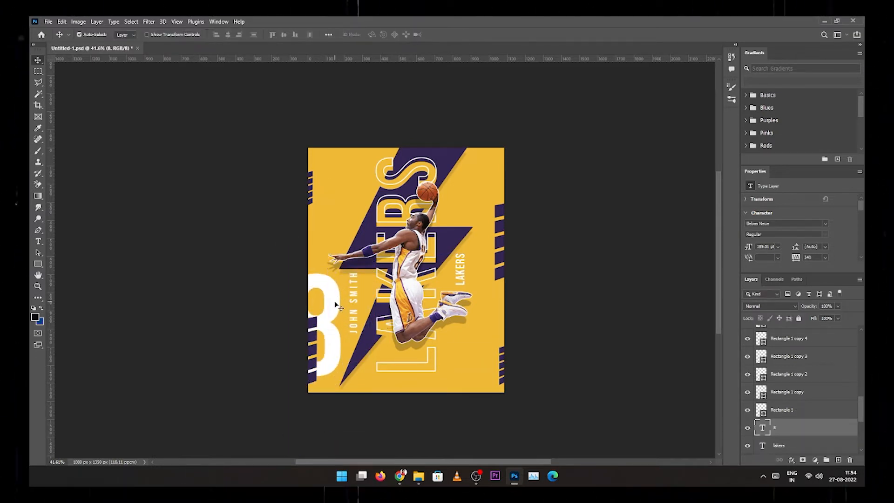
Step: Change the 8's colour to a dark purple based on the bolt's 342652
double_click(335, 300)
click(378, 35)
click(411, 152)
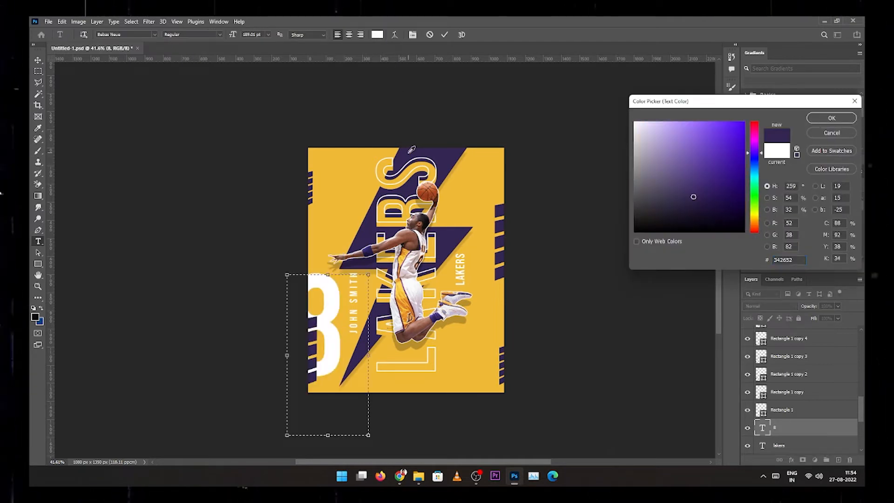
mouse_move(686, 179)
mouse_down()
mouse_move(660, 200)
mouse_move(668, 189)
mouse_up()
click(831, 118)
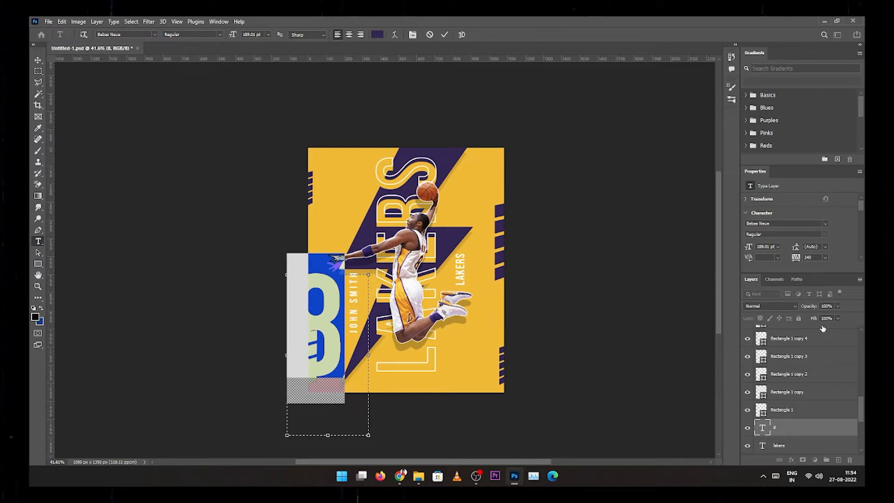
key(ctrl+Return)
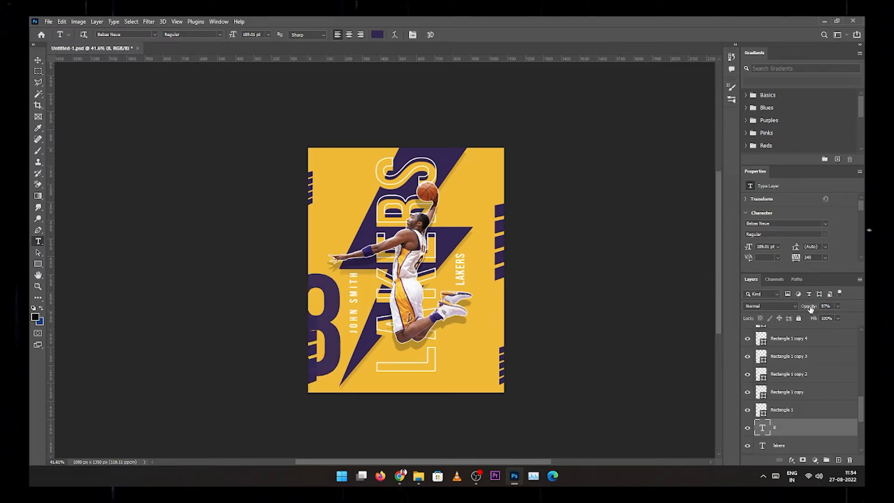
Step: Lower the opacity of the large 8 at the poster's lower left to about 21%
drag(796, 310, 800, 309)
click(331, 298)
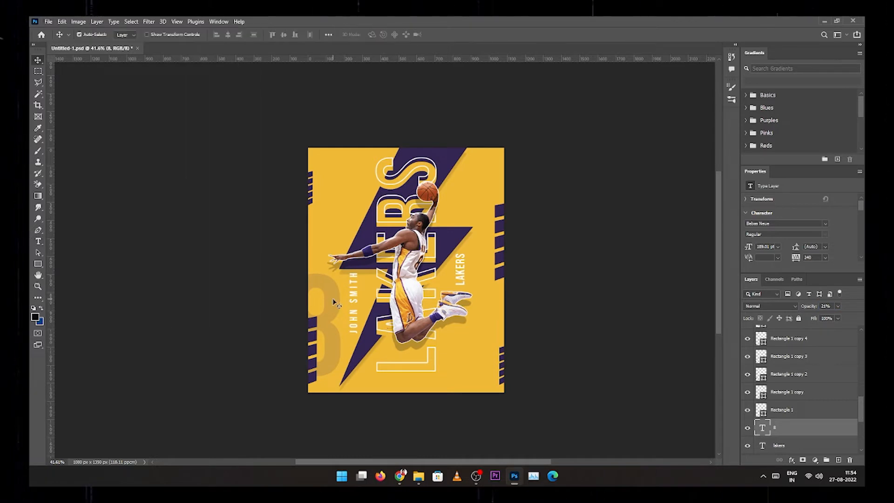
key(ctrl+a)
click(445, 38)
key(v)
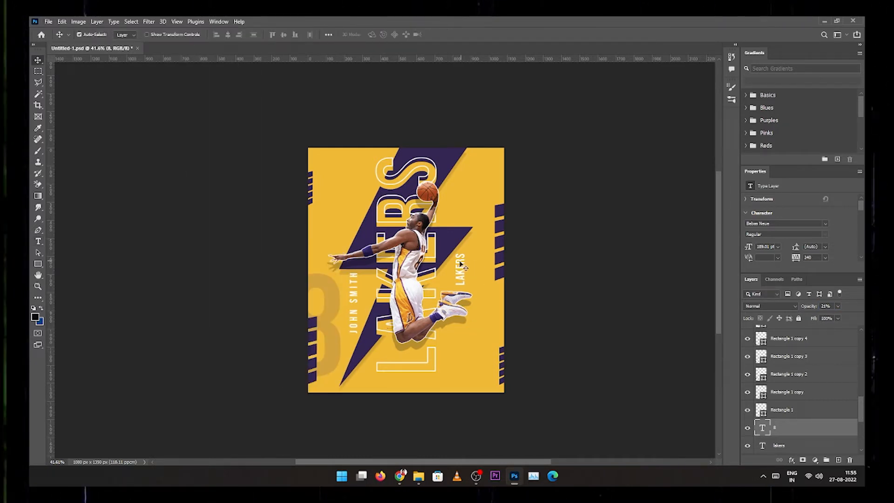
Step: Duplicate the 8, scale the copy down into the poster's upper-right corner and set its opacity to 100%
key(ctrl+j)
key(ctrl+t)
drag(334, 292, 493, 172)
drag(526, 310, 488, 224)
drag(467, 172, 489, 181)
mouse_move(469, 233)
mouse_down()
mouse_move(479, 209)
mouse_move(471, 228)
mouse_up()
key(Return)
key(0)
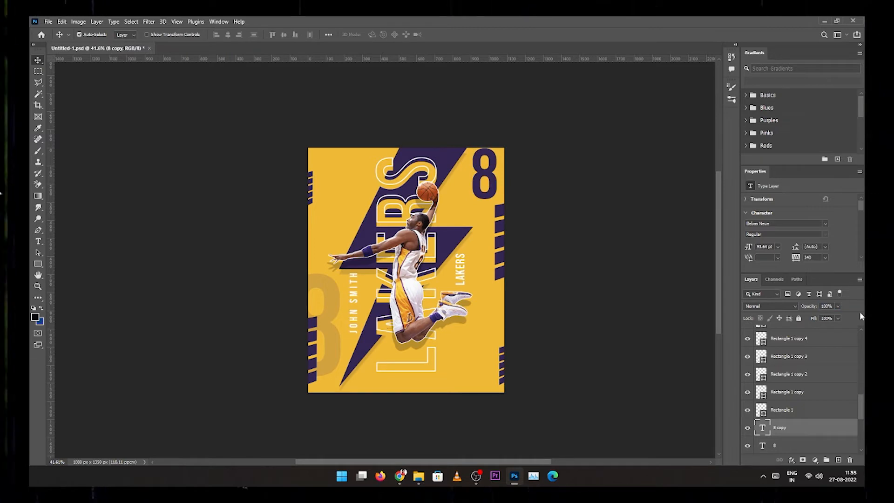
key(Return)
Step: Turn the small 8 into an outline with 0% fill and a 3 px white inside stroke, and lower its opacity to 62%
double_click(815, 427)
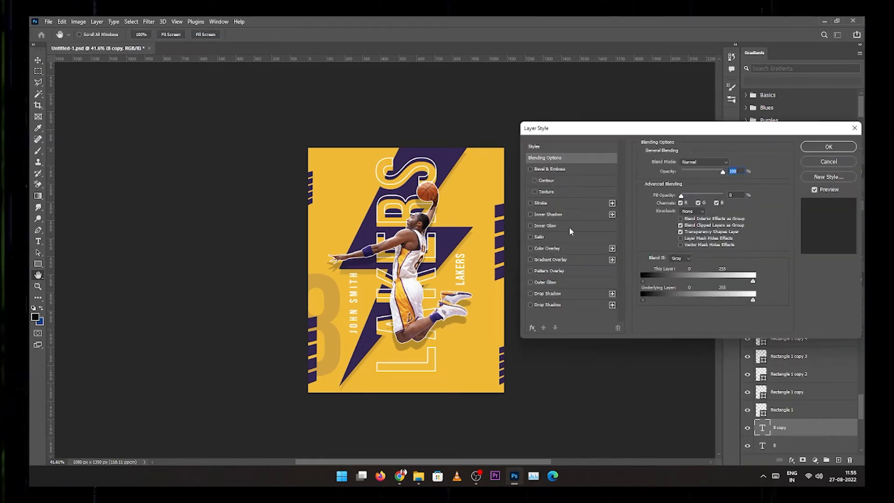
click(541, 203)
text(3)
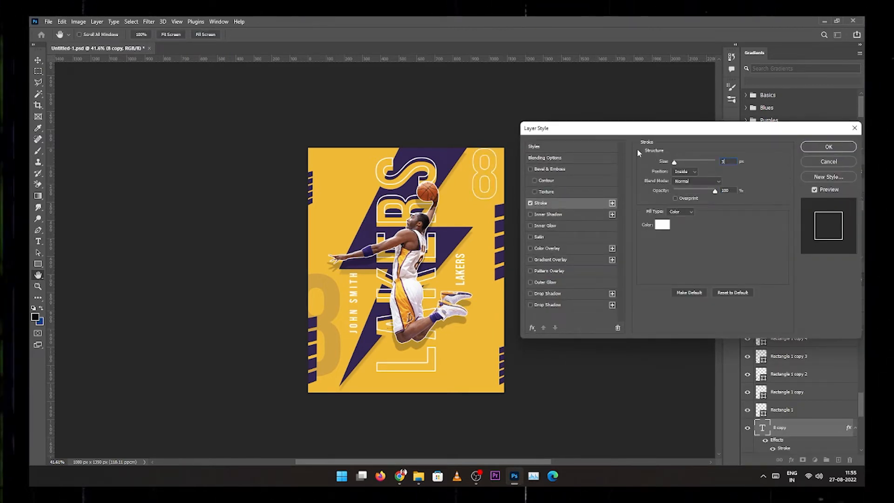
key(Return)
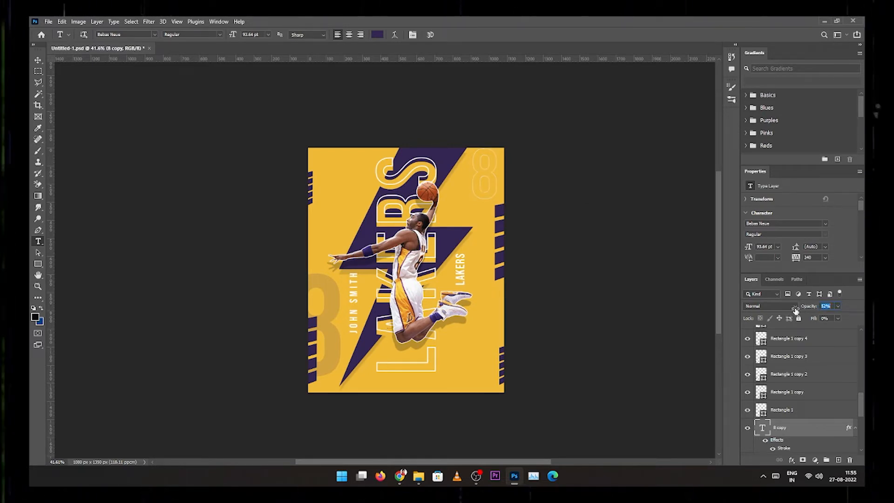
key(v)
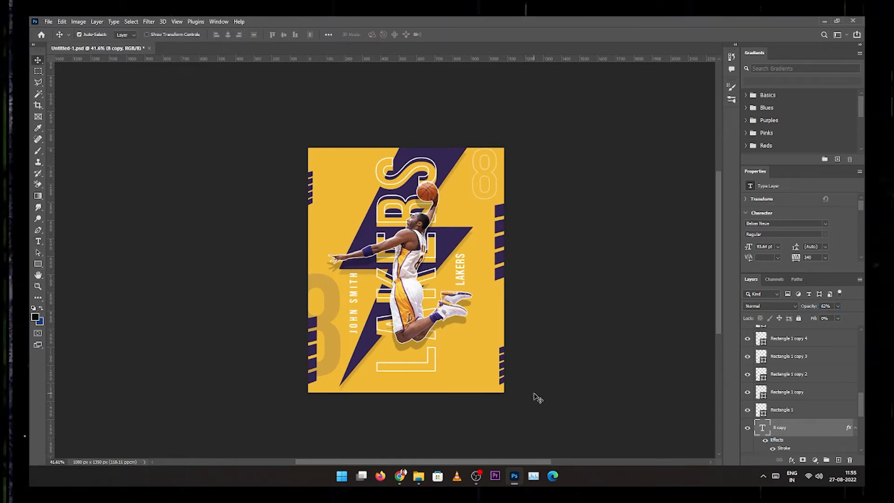
Step: Place NBA Logo.png at the poster's upper left, scaled down to about 90 × 217 px
click(536, 389)
key(alt+Tab)
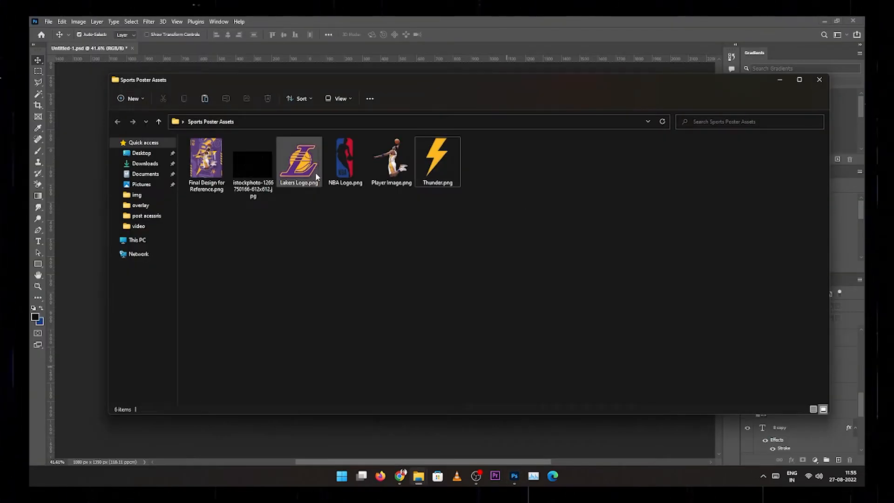
key(alt+Tab)
drag(343, 156, 465, 364)
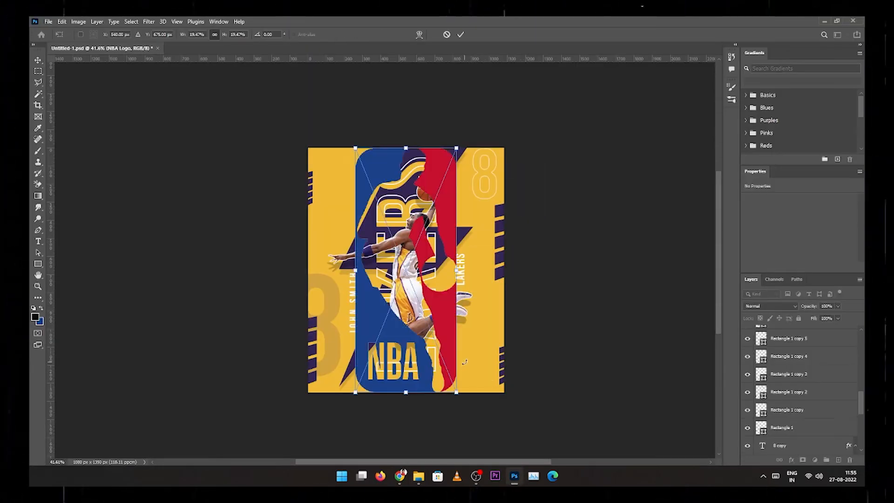
drag(357, 148, 437, 217)
key(Return)
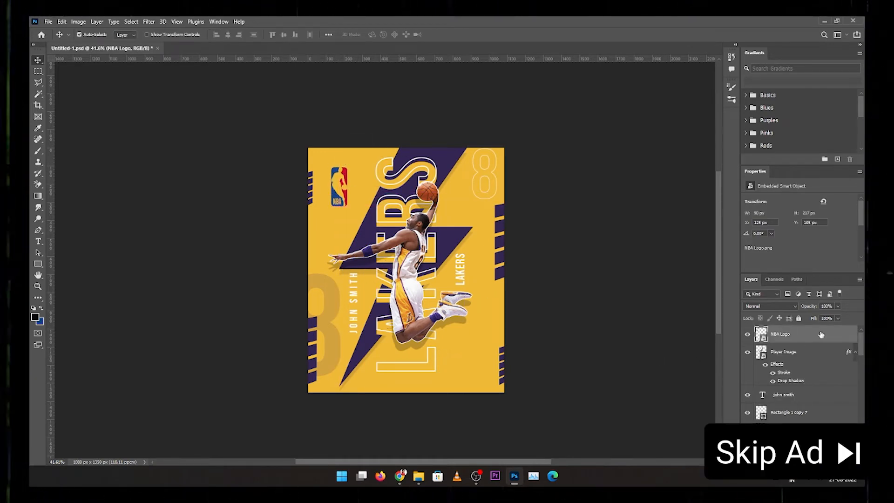
Step: Apply a dark purple 342652 Color Overlay to the NBA logo
double_click(818, 335)
click(531, 249)
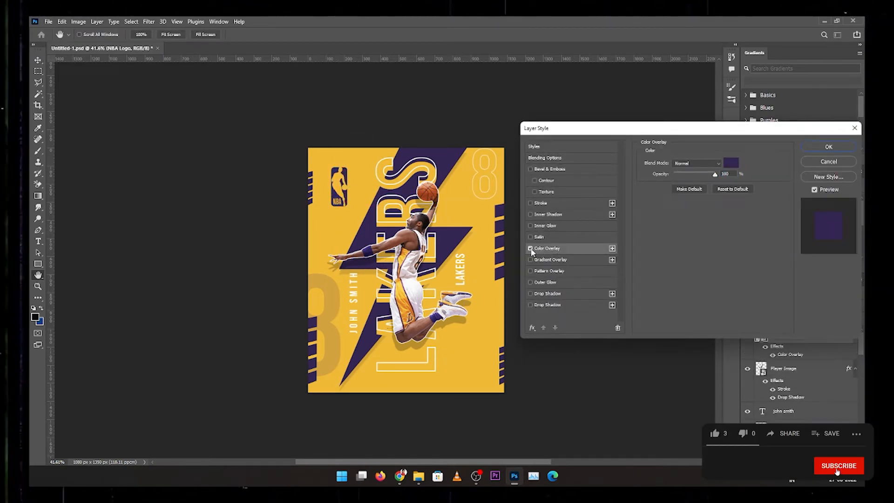
click(731, 162)
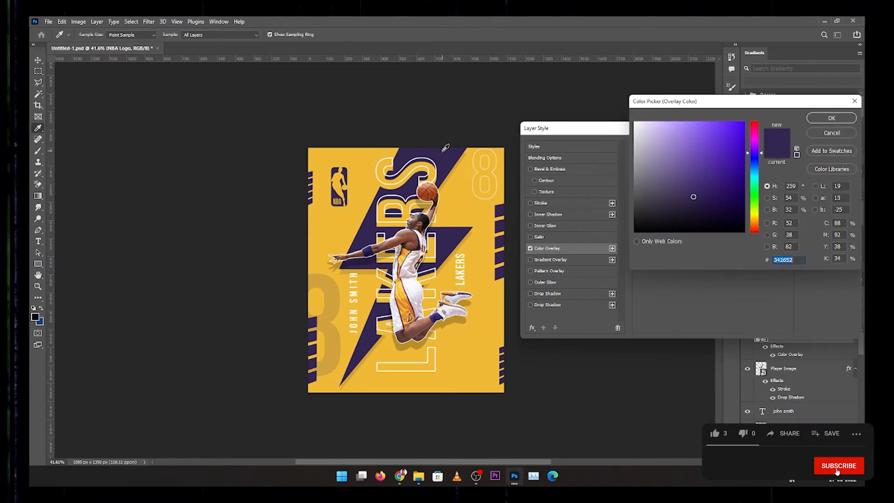
key(Return)
key(Return)
key(alt+Tab)
click(532, 199)
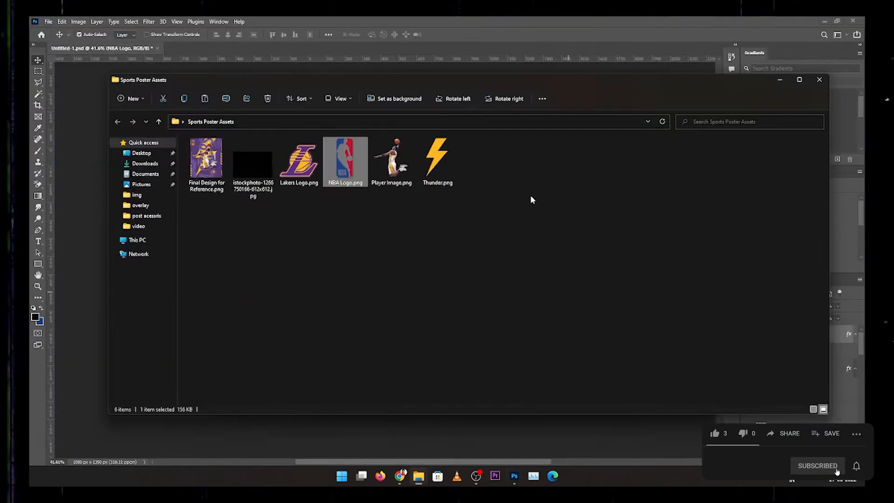
key(alt+Tab)
click(534, 293)
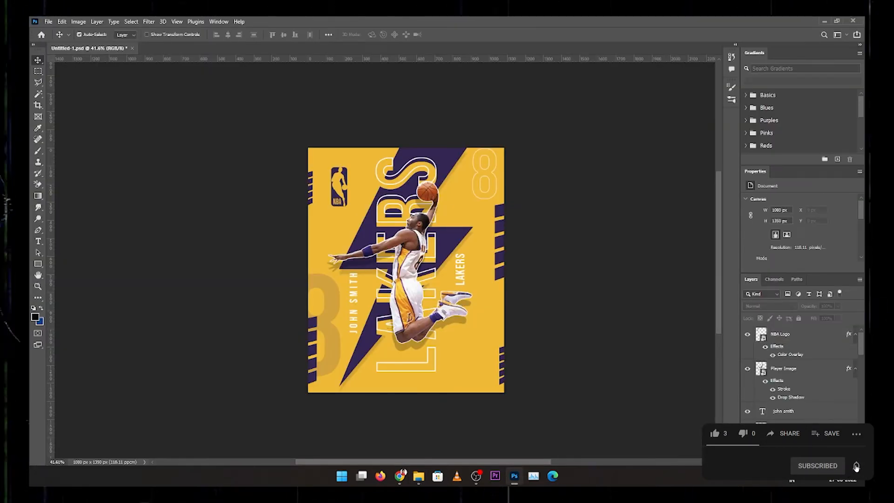
drag(450, 235, 464, 249)
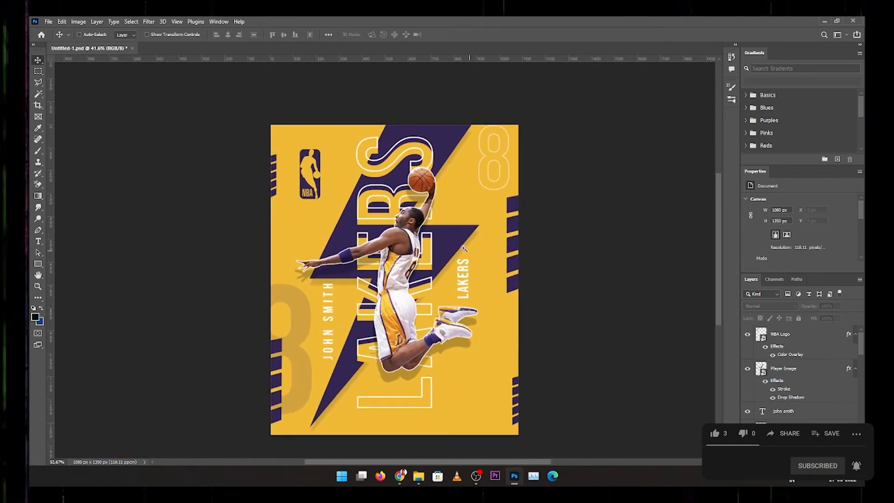
Step: Add a black Solid Color fill layer above all layers and convert it to a smart object
click(812, 460)
click(809, 305)
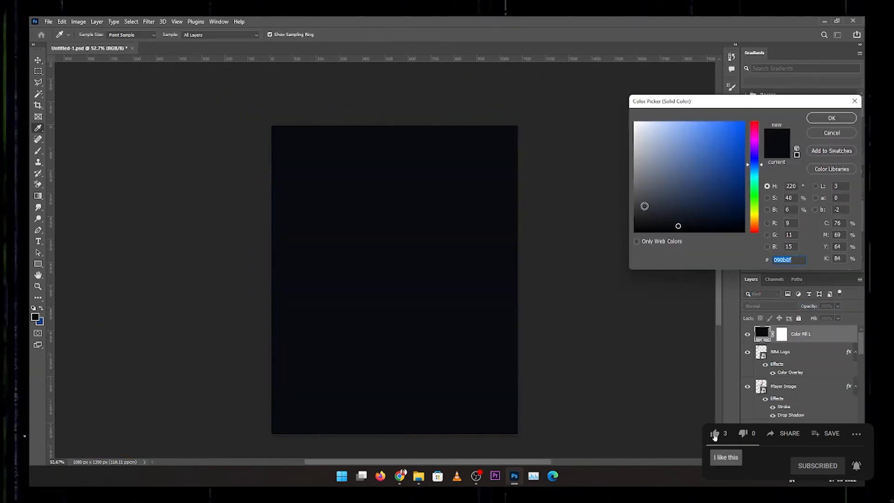
drag(644, 206, 661, 246)
key(Return)
right_click(819, 331)
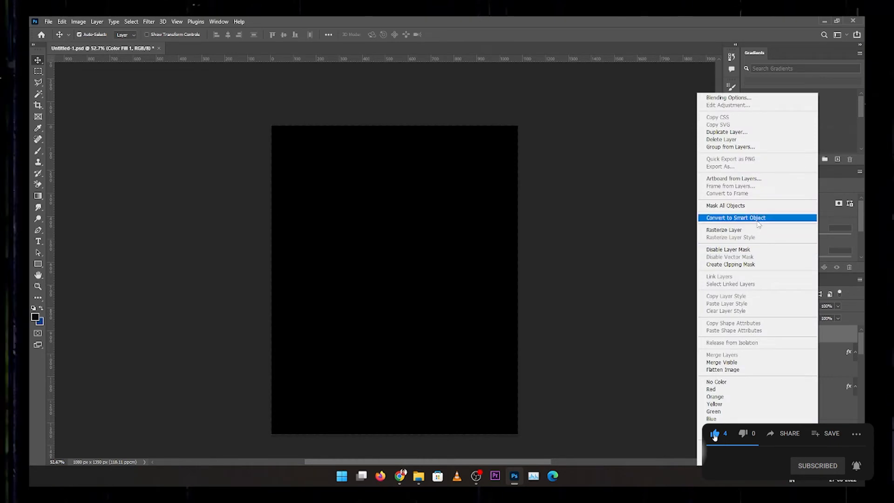
click(727, 216)
Step: Apply Add Noise to the black fill with an amount of 9.16%, Gaussian distribution and Monochromatic on
click(147, 22)
mouse_move(243, 158)
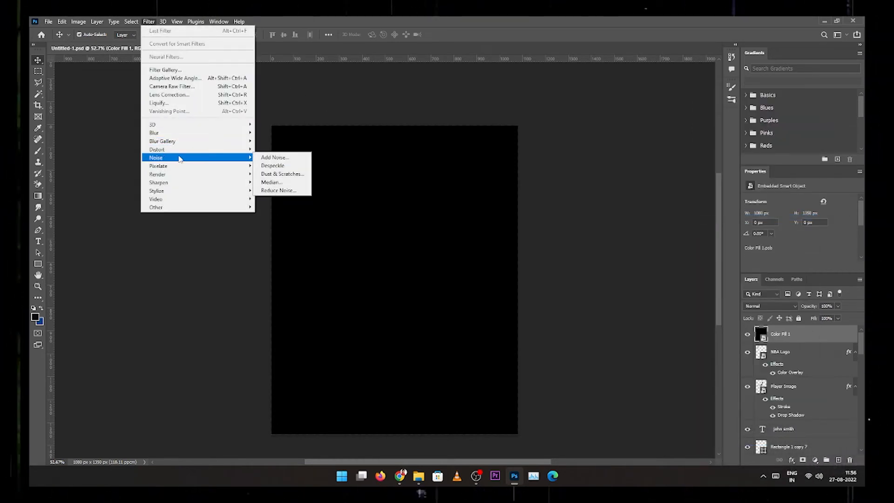
click(274, 160)
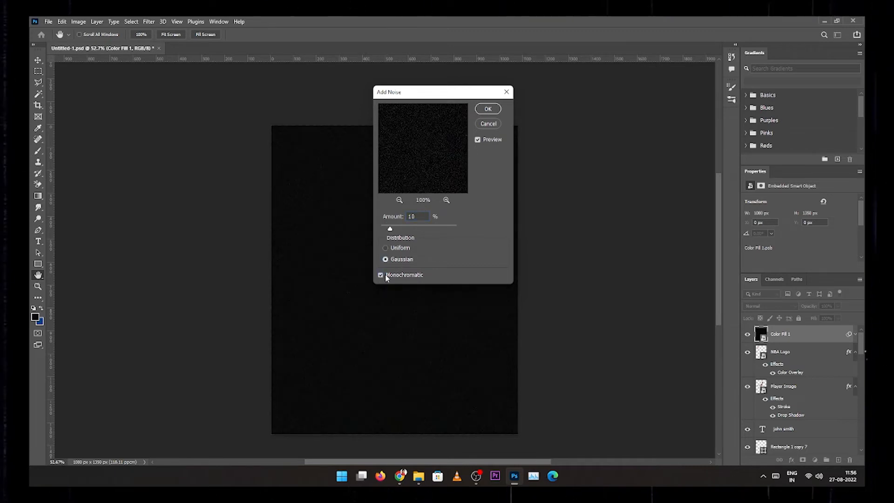
drag(408, 230, 389, 231)
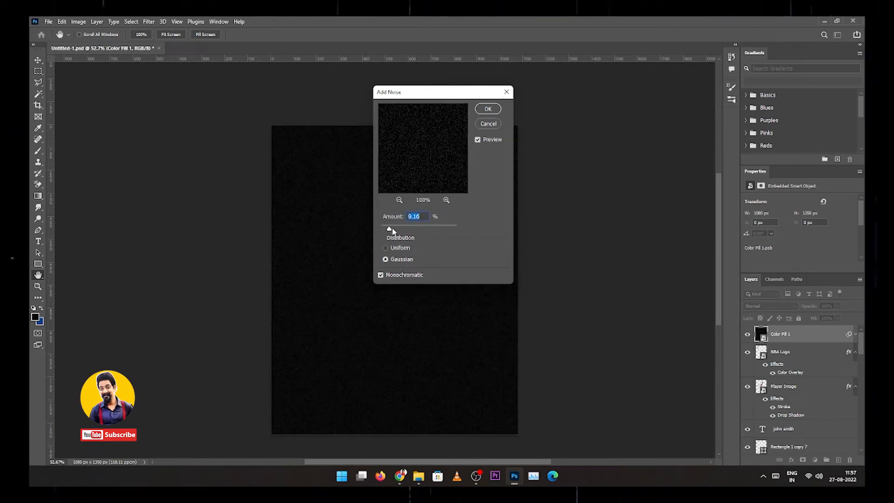
key(Return)
Step: Set the noise layer's blend mode to Screen and lower its opacity to about 75%
click(770, 306)
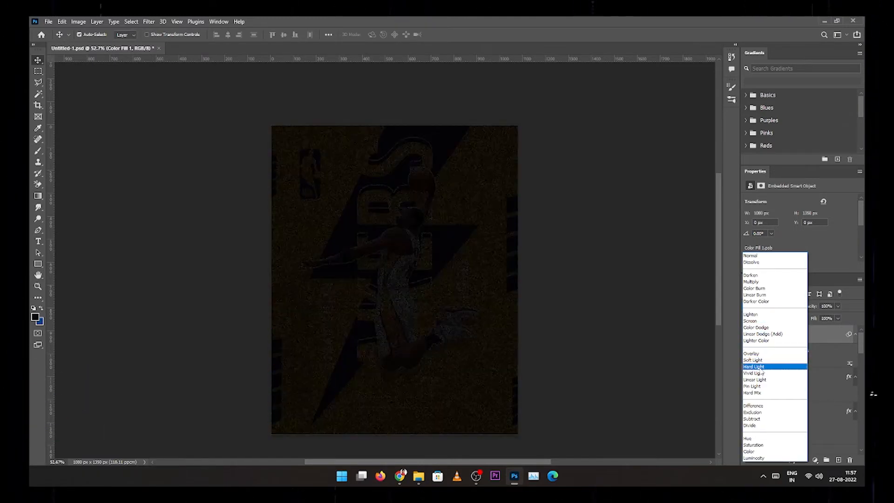
click(751, 323)
drag(435, 242, 469, 239)
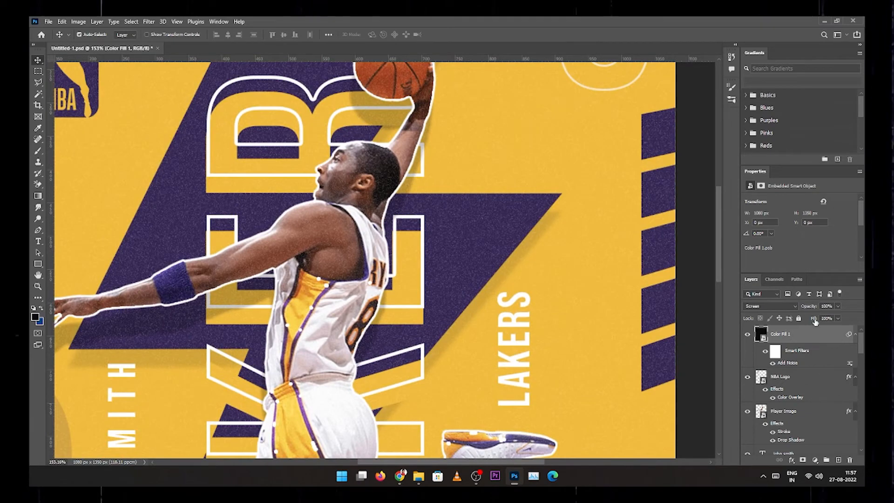
drag(524, 320, 467, 225)
scroll(467, 225, down, 3)
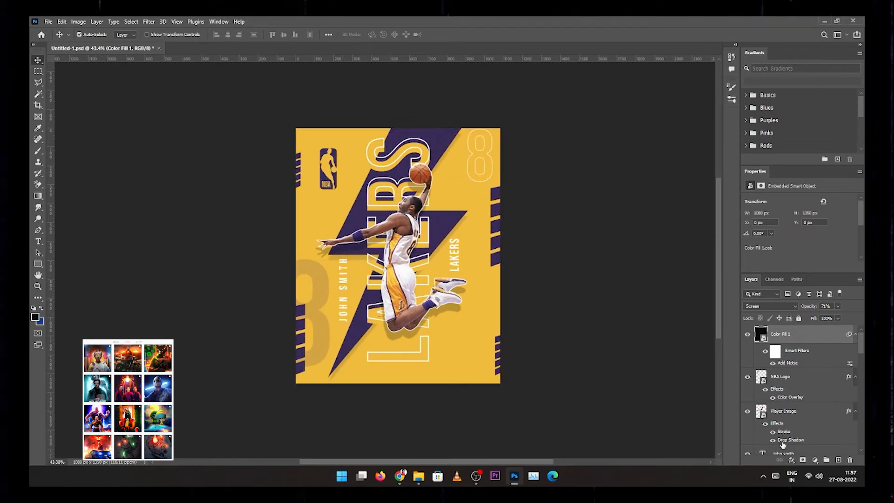
Step: Scale down the vertical player name text beside the bolt
scroll(783, 445, down, 3)
click(787, 369)
key(ctrl+t)
drag(341, 238, 345, 286)
key(Return)
key(ctrl+z)
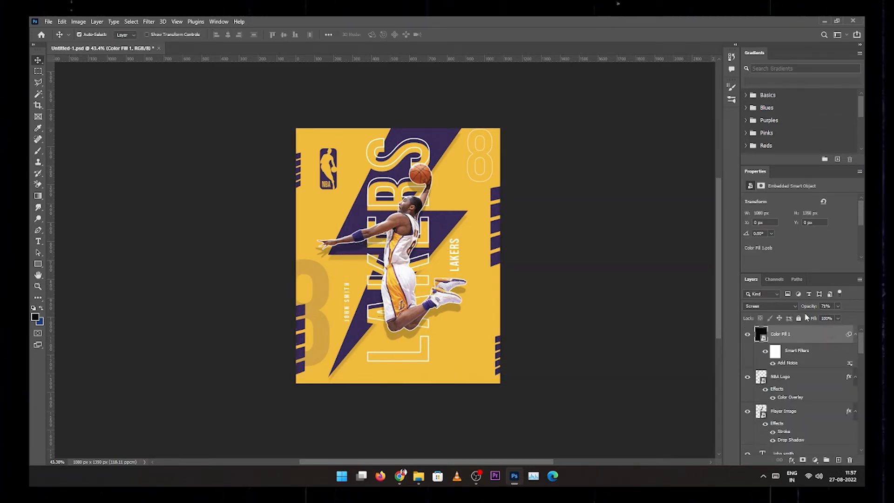
Step: Lock the Color Fill 1 layer and move the player name text slightly upward
click(796, 318)
drag(347, 298, 351, 282)
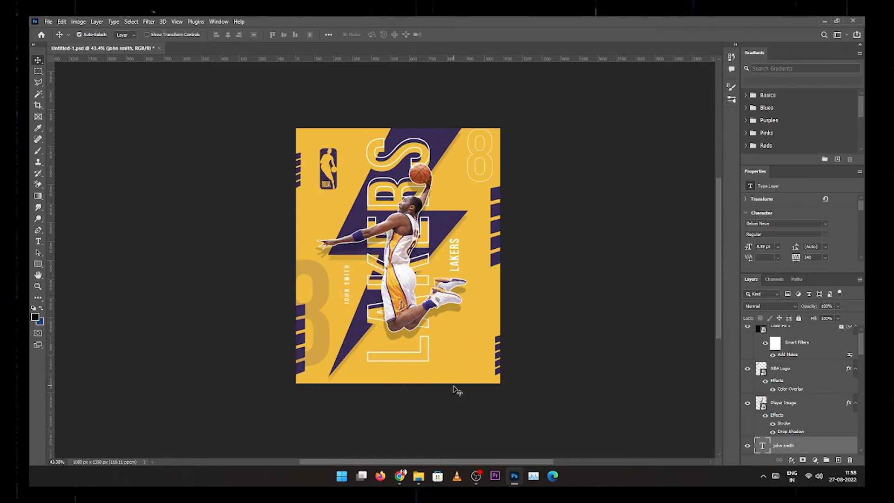
click(540, 316)
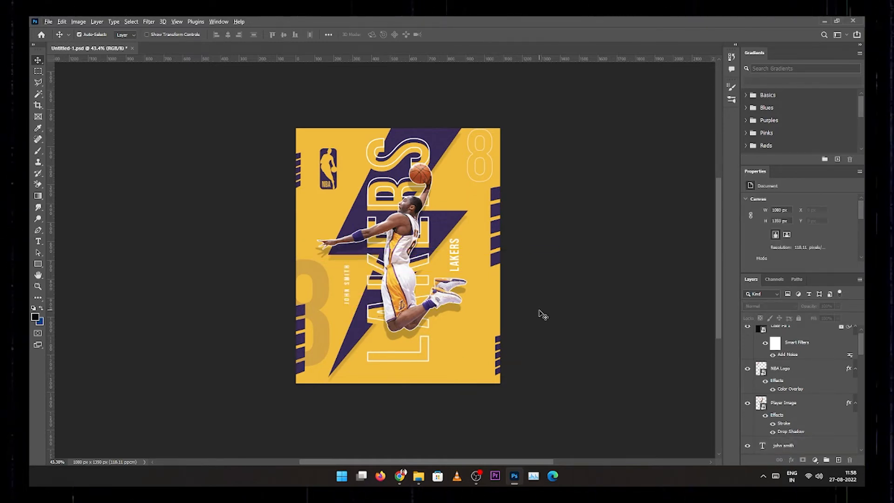
Step: Place the black istockphoto texture image, rotate it 90° and enlarge it to about 1311 × 1966 px to cover the poster
key(alt+Tab)
drag(254, 161, 403, 286)
key(alt+Tab)
drag(465, 215, 522, 440)
drag(437, 266, 354, 174)
drag(439, 349, 520, 408)
drag(489, 266, 523, 276)
key(Return)
Step: Blend the istockphoto texture in Screen mode at 55% opacity and compare the poster with and without it
click(769, 306)
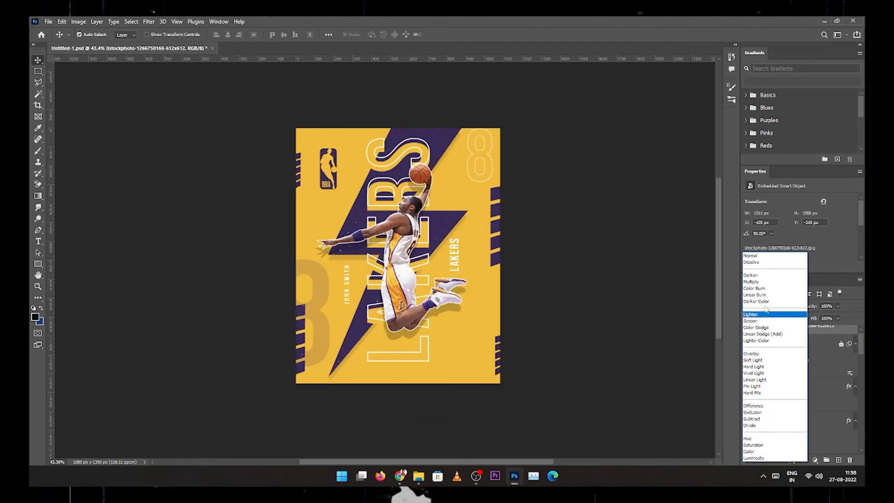
click(759, 321)
scroll(436, 233, up, 5)
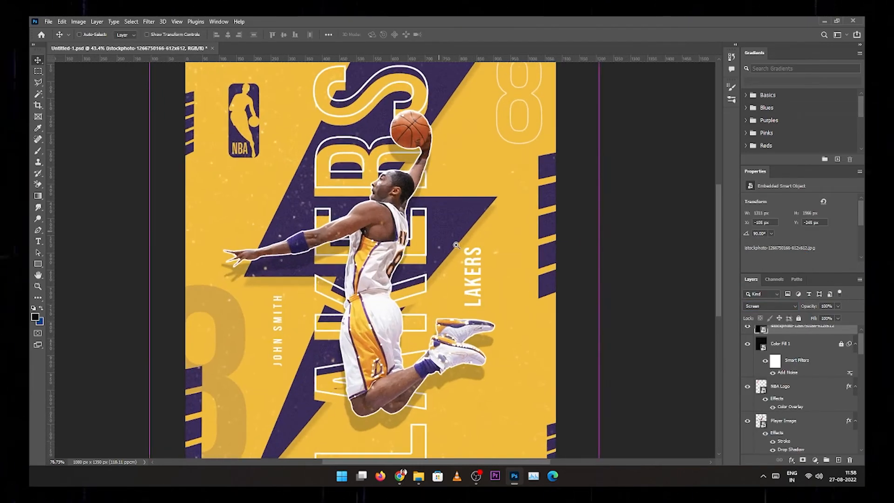
scroll(436, 233, down, 6)
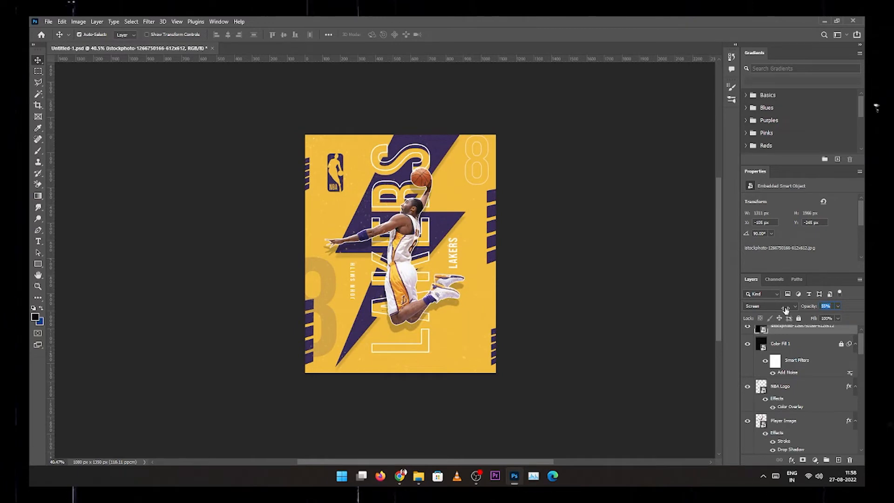
click(748, 330)
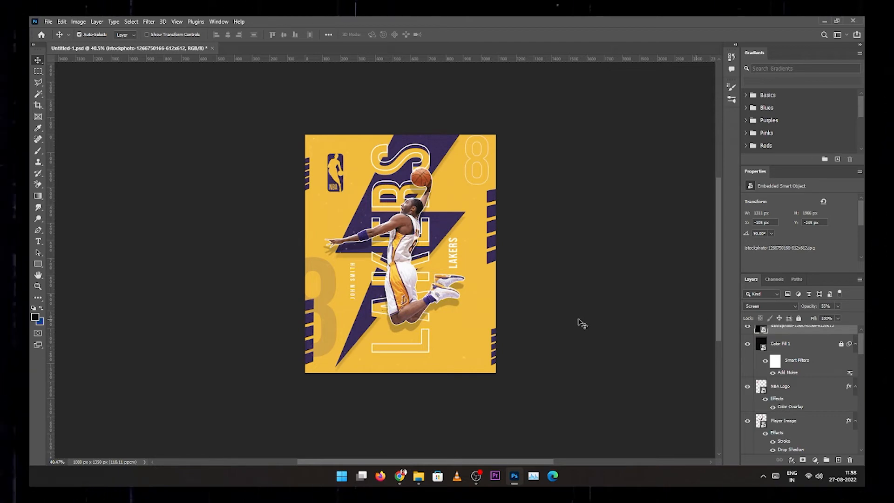
key(alt+Tab)
drag(299, 160, 461, 312)
key(Return)
key(ctrl+z)
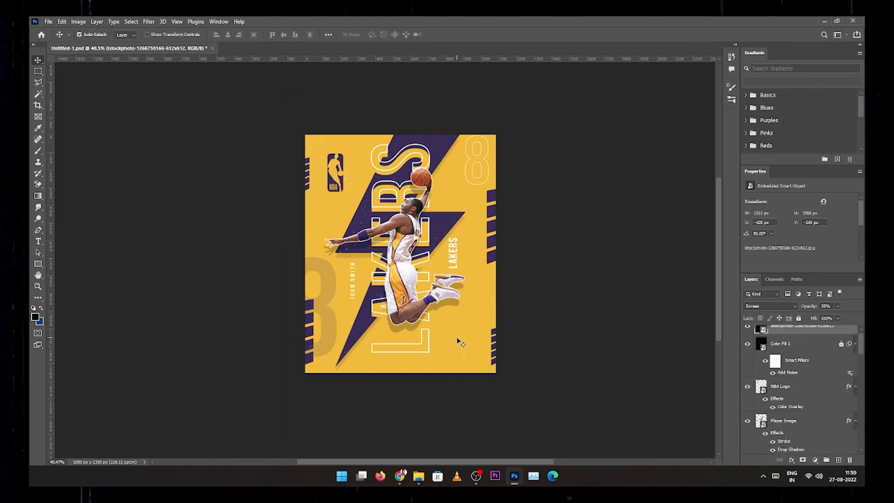
Step: Place Lakers Logo.png and scale it down into the poster's lower-right corner
key(alt+Tab)
key(alt+Tab)
drag(301, 161, 506, 211)
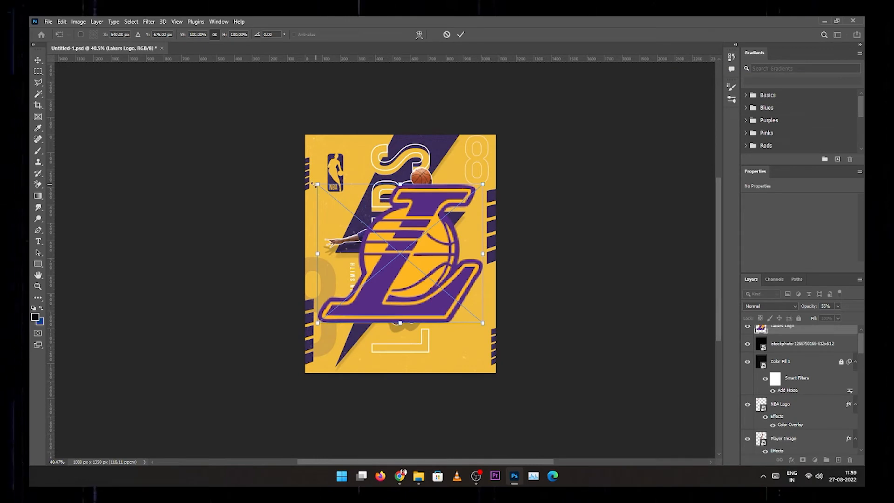
drag(316, 185, 461, 330)
key(Return)
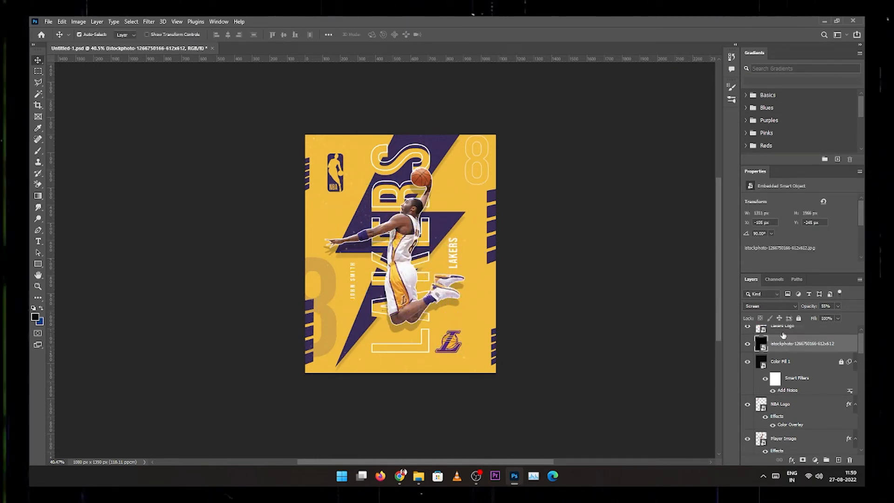
Step: Add a Hue/Saturation adjustment clipped to the Lakers logo and shift its hue to about -11
click(815, 459)
click(808, 378)
key(ctrl+z)
drag(799, 234, 794, 235)
click(799, 268)
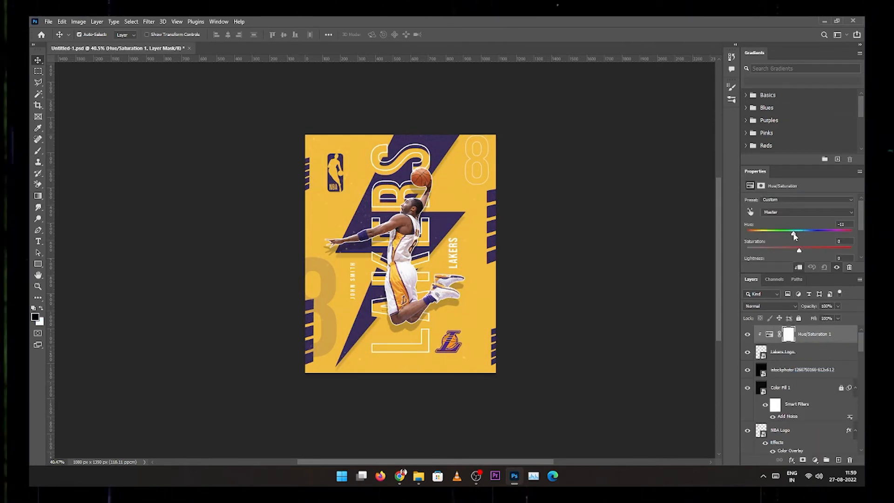
click(569, 362)
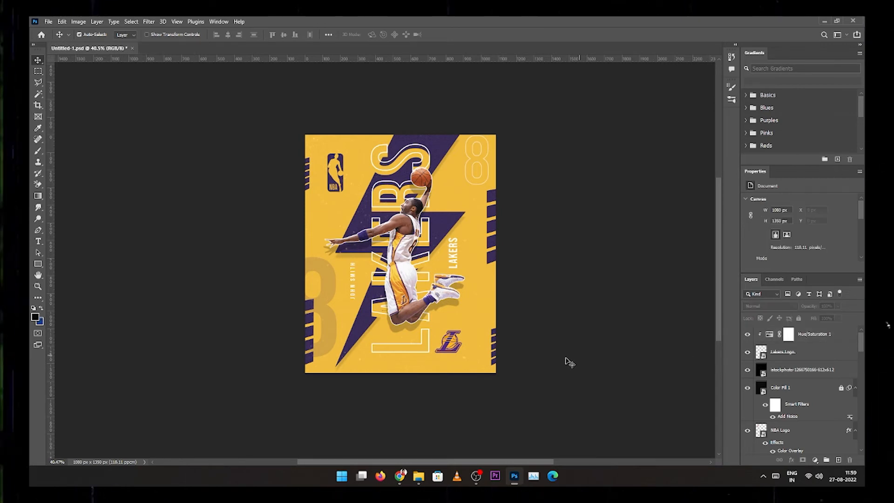
Step: Delete the Hue/Saturation adjustment clipped to the Lakers logo
click(750, 335)
key(Delete)
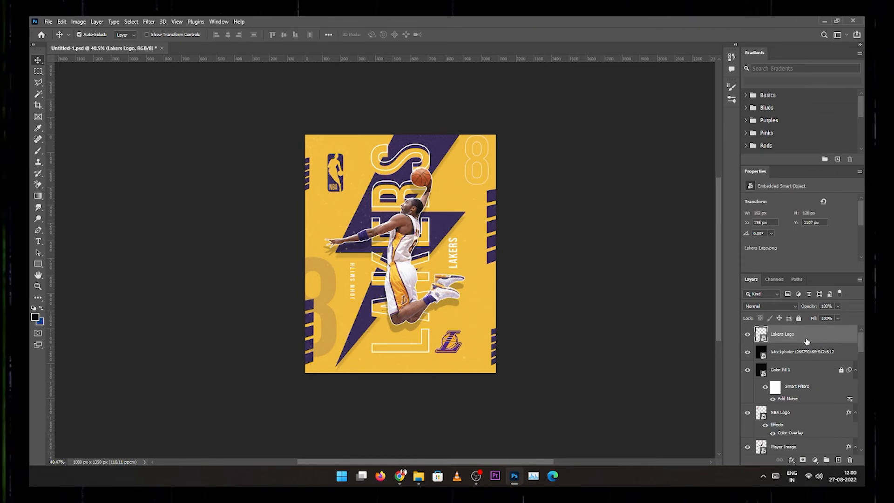
click(749, 334)
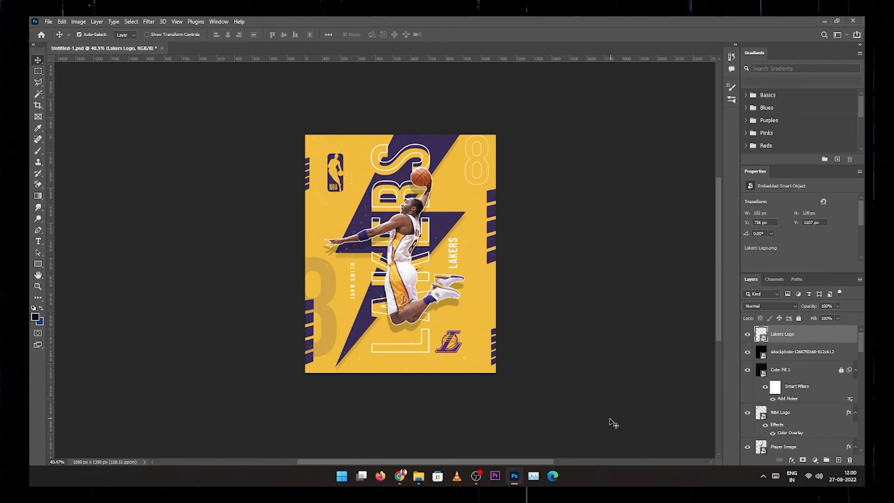
Step: Hide the istockphoto texture layer and save the poster document
click(399, 355)
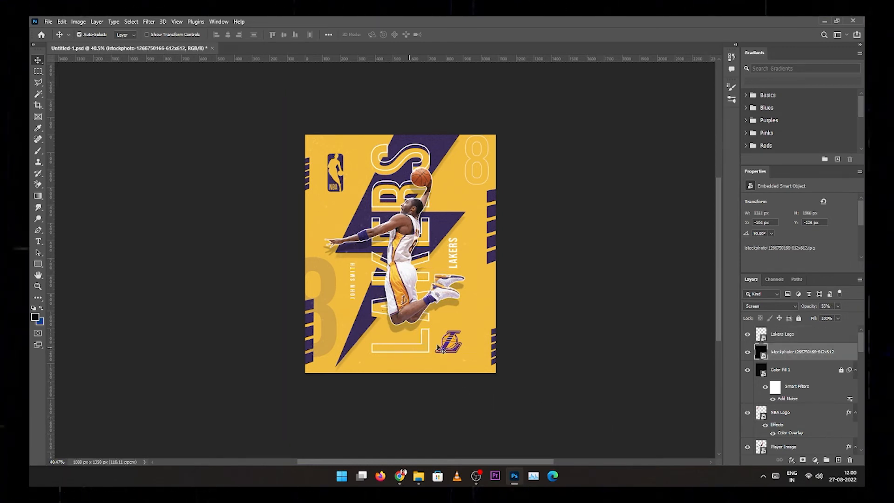
click(389, 175)
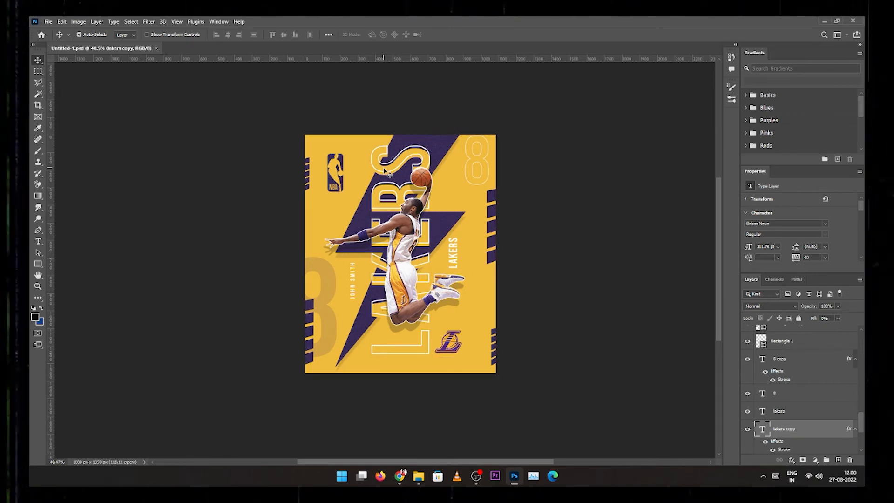
scroll(791, 372, up, 10)
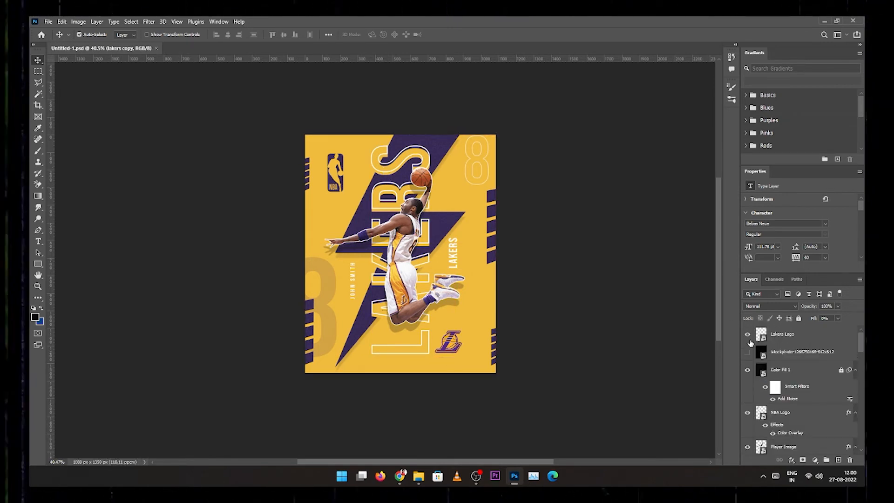
key(ctrl+s)
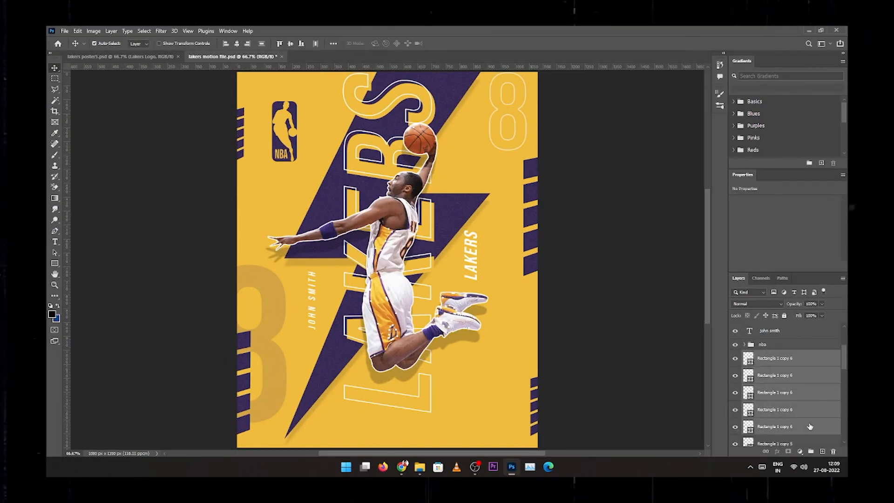
Step: Group the selected Rectangle 1 copy 6 stripes as "botm shep" and rename the nba group "nba top shep"
key(ctrl+g)
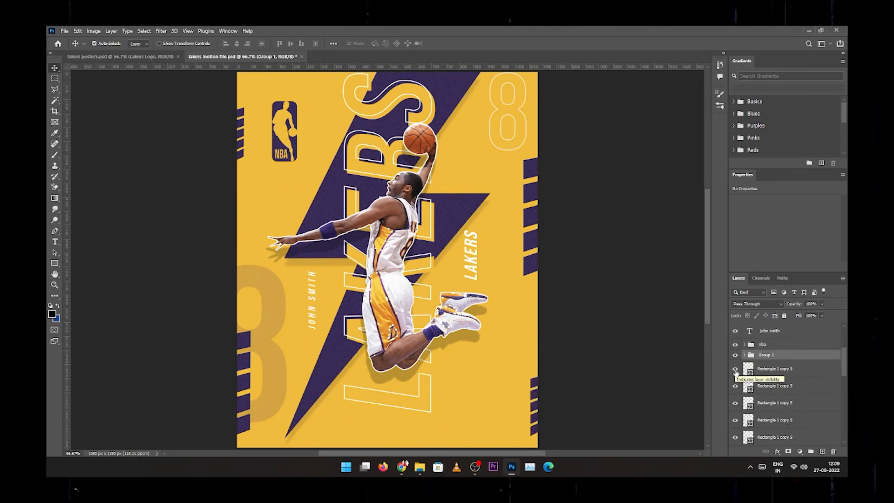
text(botm shep)
key(Return)
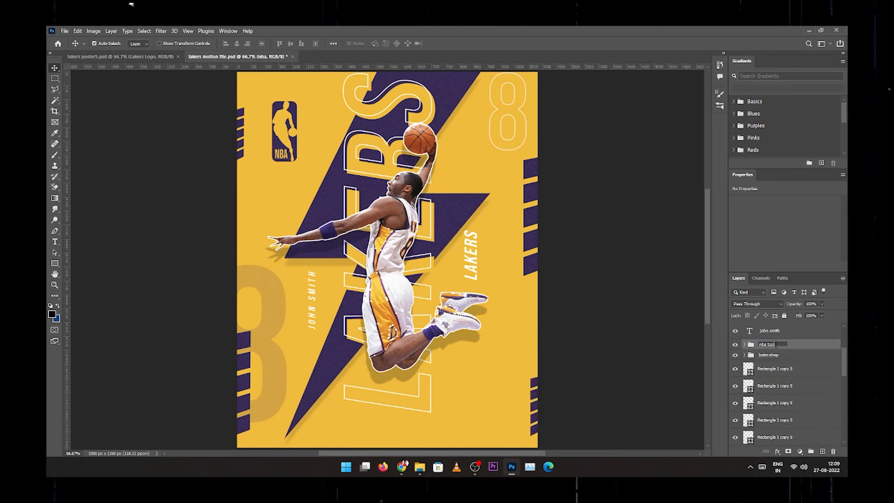
Step: Group the Rectangle 1 copy 5 stripe layers and name the group "mid shep"
click(754, 371)
shift+click(763, 437)
key(ctrl+g)
double_click(767, 366)
text(mid shep)
key(Return)
click(735, 366)
click(738, 381)
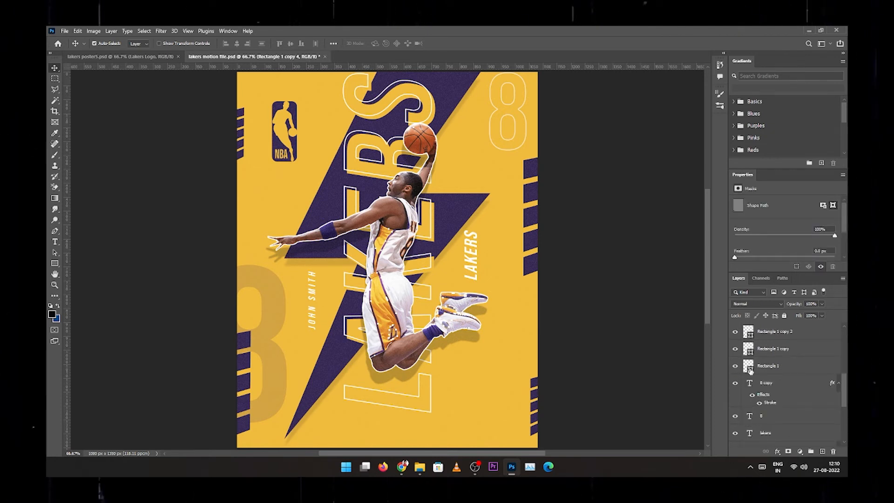
Step: Group the remaining Rectangle 1 stripe layers above the 8 copy text and name the group "botm shep"
scroll(738, 388, down, 2)
click(736, 384)
click(736, 383)
shift+click(764, 384)
key(ctrl+g)
double_click(764, 329)
text(botm shep)
key(Return)
scroll(741, 365, up, 1)
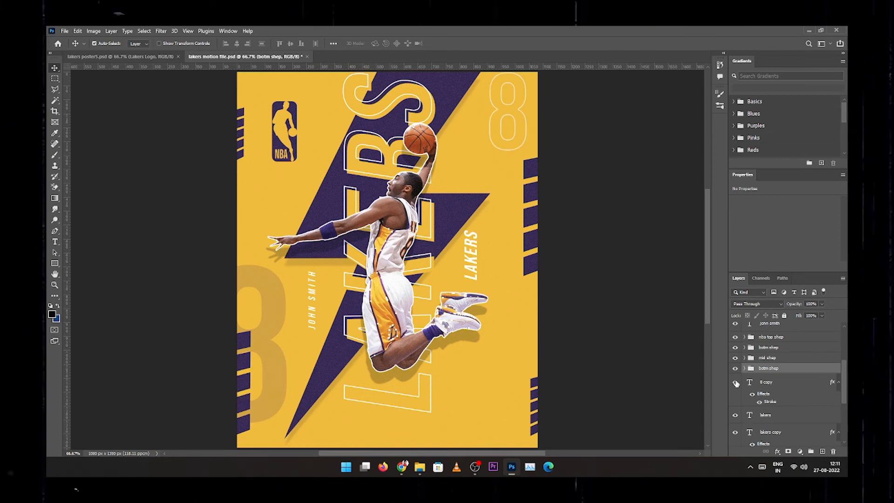
right_click(764, 381)
click(745, 170)
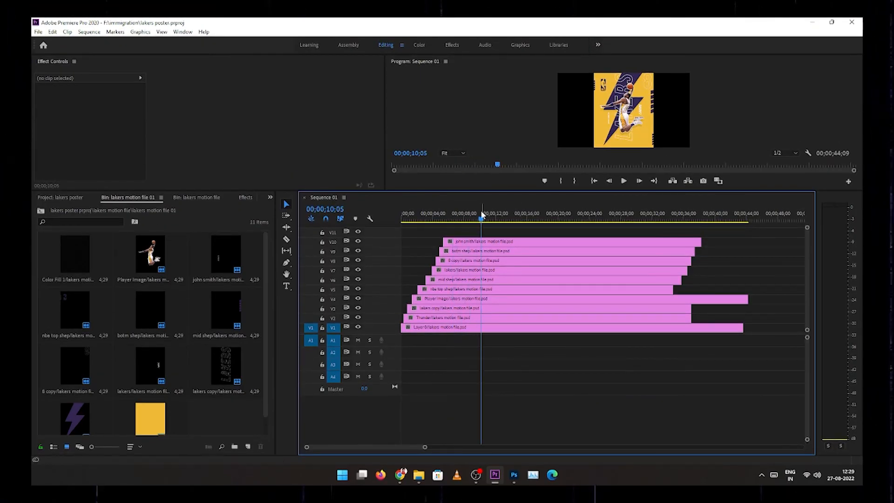
Step: Switch to Premiere Pro, preview the poster sequence and cut off every clip after 00;00;10;21
drag(482, 215, 402, 215)
key(space)
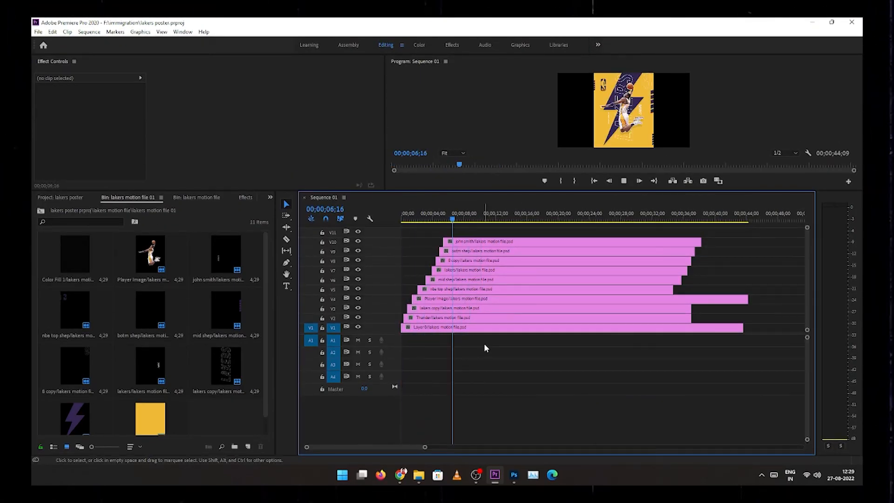
key(space)
drag(701, 228, 345, 401)
shift+click(485, 268)
key(v)
drag(764, 233, 503, 331)
key(Delete)
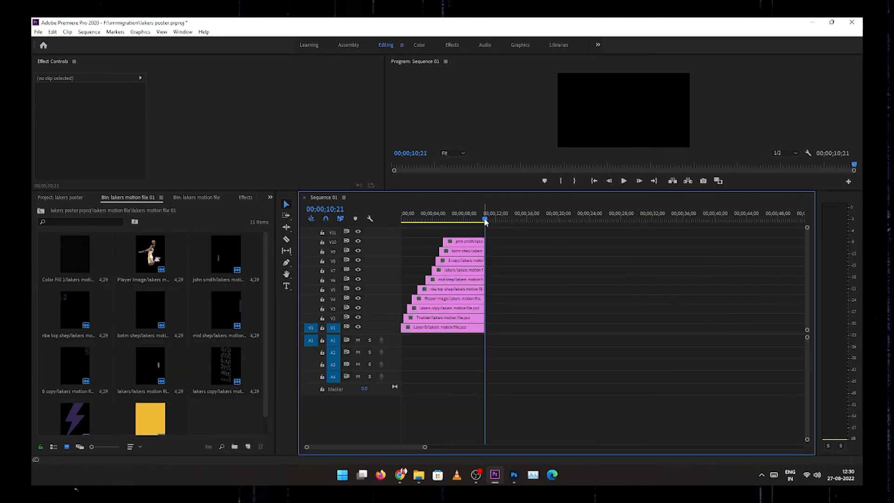
Step: Close the duplicate "lakers motion file" bin
drag(424, 447, 356, 447)
right_click(205, 198)
click(252, 140)
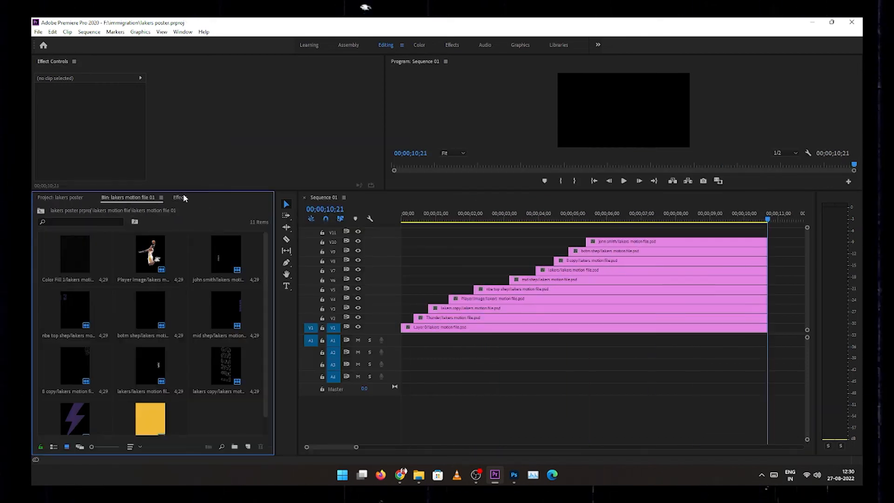
Step: Try the Classic Glitch A (2 Frames Before 2 Frames After) preset on the Thunder clip and preview it
click(180, 198)
scroll(76, 266, down, 3)
click(63, 352)
drag(103, 361, 424, 318)
click(421, 214)
click(475, 215)
click(80, 367)
drag(84, 358, 442, 317)
click(439, 215)
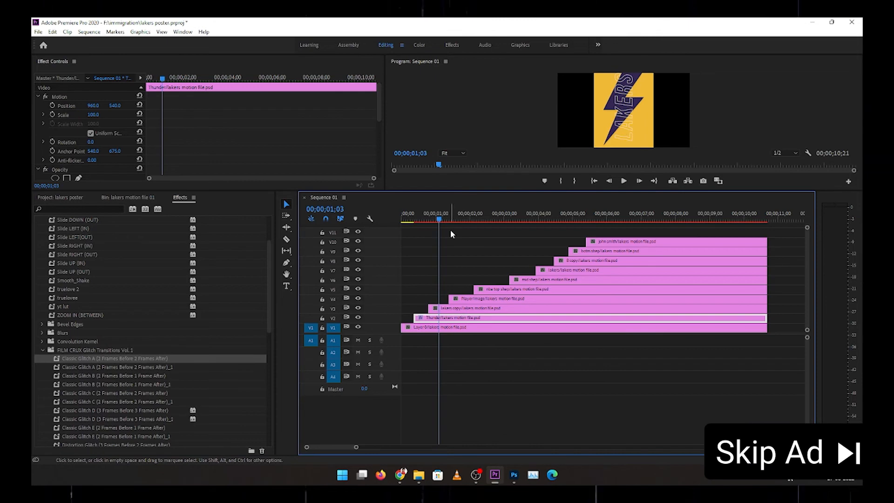
Step: Save the project and extend the ends of all the stacked clips to about 14 seconds
scroll(451, 234, down, 2)
click(435, 215)
drag(422, 229, 675, 330)
key(ctrl+s)
drag(672, 268, 758, 268)
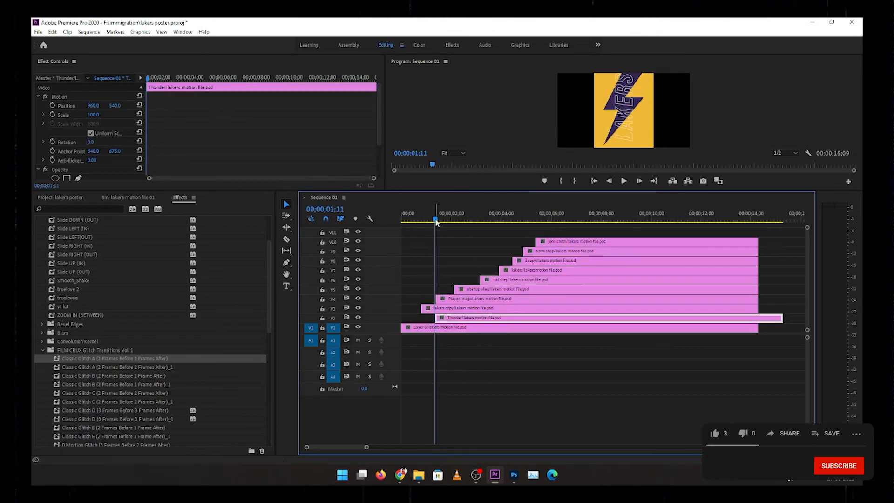
Step: Shift the clips above the player image to staggered later starts and play back the sequence
drag(437, 299, 480, 290)
drag(481, 280, 513, 270)
drag(514, 260, 523, 261)
drag(524, 251, 536, 251)
drag(537, 242, 552, 242)
click(425, 317)
drag(535, 271, 545, 271)
drag(549, 252, 584, 252)
drag(561, 242, 605, 243)
key(space)
Step: Widen the stagger between the clips above the background so the topmost text clip starts at about 8.5 seconds
scroll(507, 362, down, 3)
drag(438, 309, 442, 309)
drag(454, 299, 479, 289)
drag(484, 280, 490, 280)
drag(505, 270, 532, 261)
drag(535, 251, 555, 251)
drag(554, 242, 574, 242)
drag(423, 232, 727, 319)
click(469, 220)
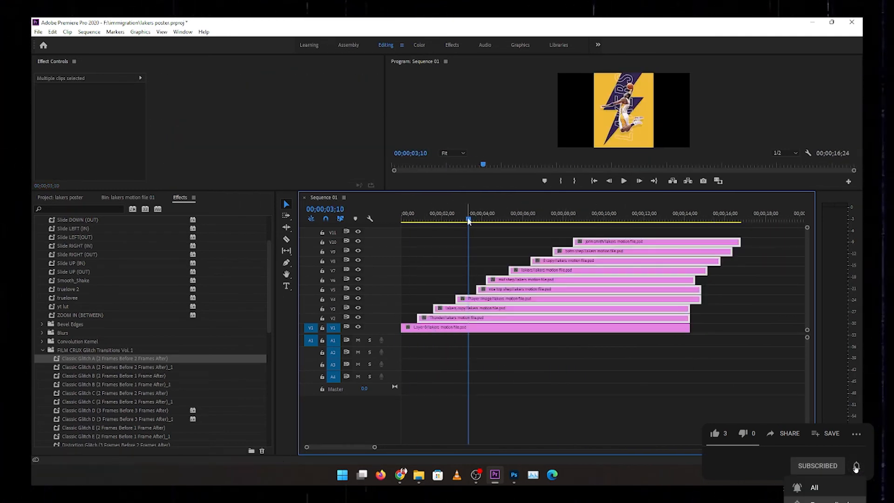
Step: Try the Classic Glitch A preset on the Thunder clip again and play the sequence from the start
click(403, 219)
key(space)
drag(115, 359, 447, 318)
key(space)
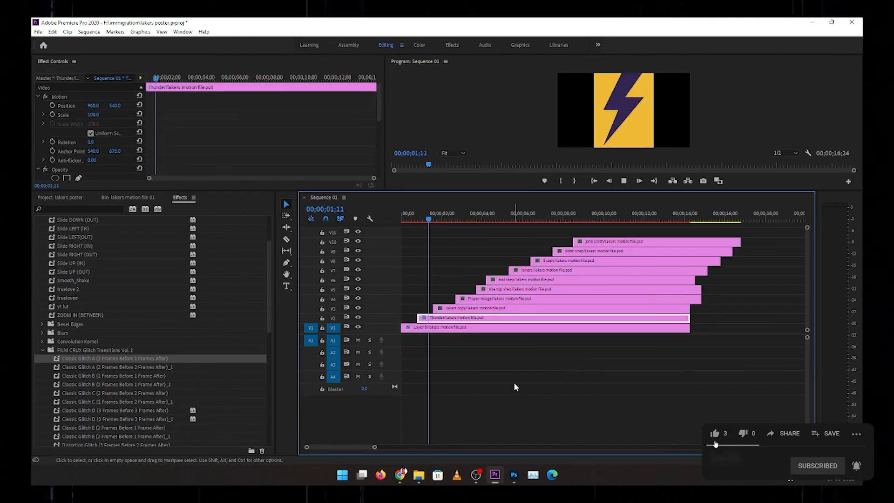
key(space)
Step: Apply the Slide UP (IN) preset to the background Layer 0 clip and play it back
click(466, 327)
drag(70, 264, 440, 328)
key(space)
right_click(429, 330)
click(75, 263)
drag(74, 263, 440, 328)
key(space)
key(space)
Step: Try the Classic Glitch A and Classic Glitch B (2 Frames Before 1 Frame After) presets on the Thunder clip and preview them
drag(93, 359, 440, 318)
drag(93, 376, 442, 318)
key(space)
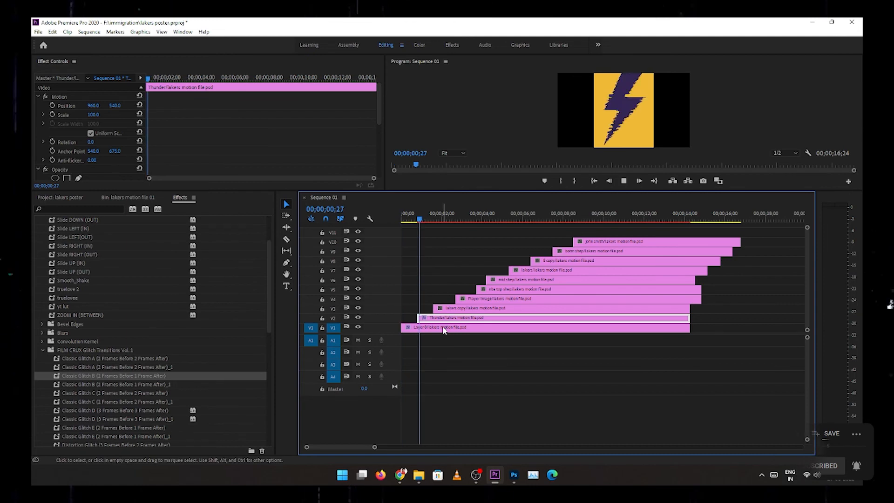
key(space)
Step: Try the RGB Stutter (Start 5 Frames Before Cut) preset on the lakers copy clip and preview it
click(93, 384)
scroll(93, 381, down, 3)
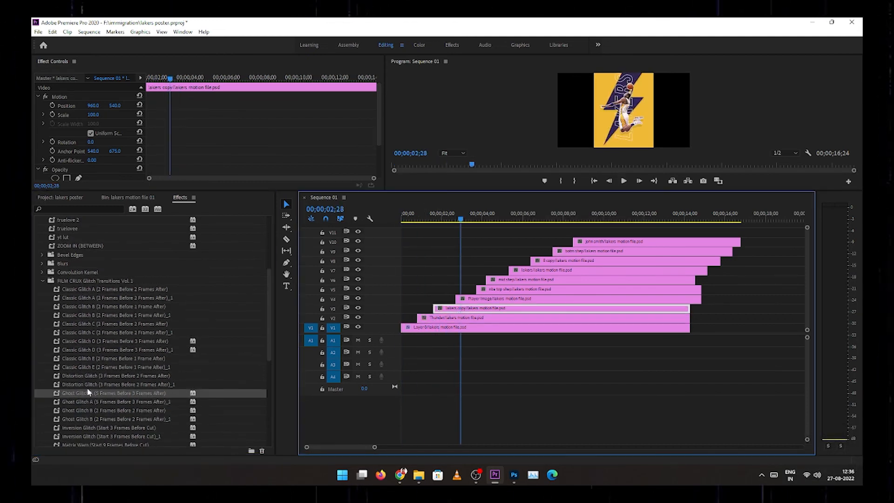
scroll(131, 360, down, 4)
drag(105, 385, 497, 308)
click(433, 219)
key(space)
click(60, 394)
drag(70, 384, 485, 309)
click(412, 219)
key(space)
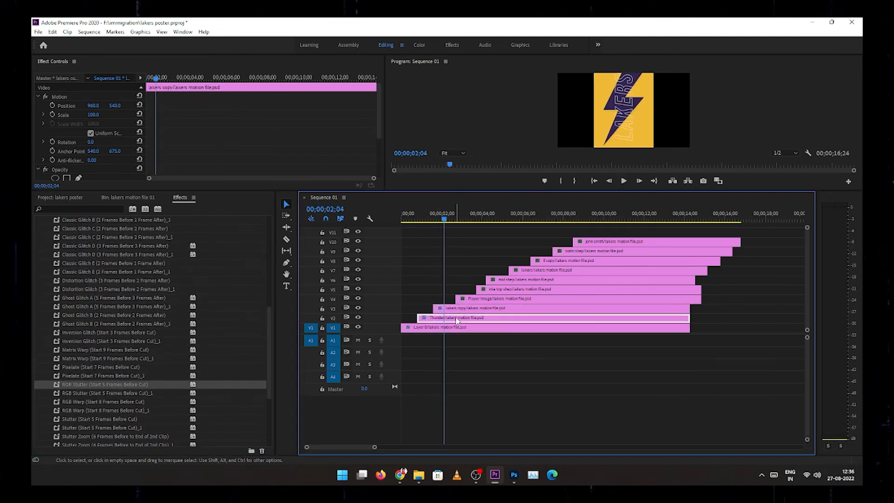
Step: Apply the Slide DOWN (IN) preset to the Thunder clip and play it back
click(457, 320)
scroll(93, 321, up, 8)
drag(74, 245, 468, 319)
key(space)
Step: Apply the Slide LEFT (IN) preset to the lakers copy clip and play it back
click(466, 309)
drag(73, 264, 475, 308)
key(space)
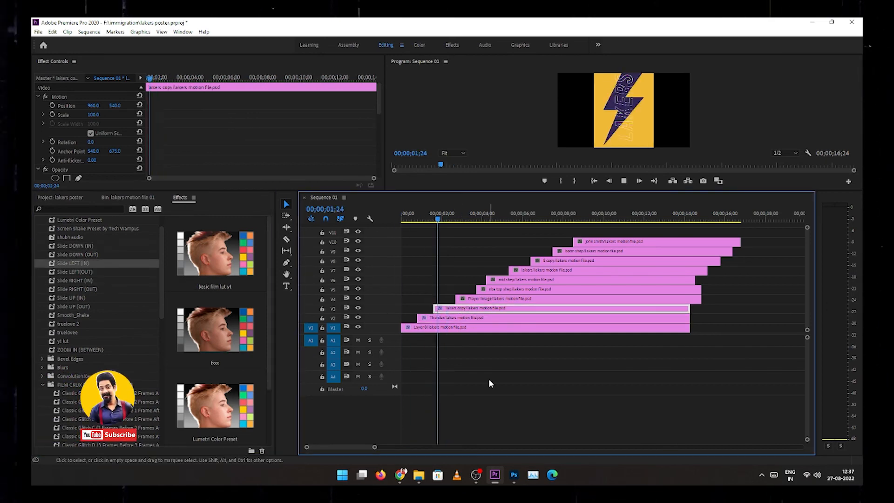
Step: Apply the Slide RIGHT (IN) preset to the Player Image clip, enlarge the program preview and play from the start
click(76, 272)
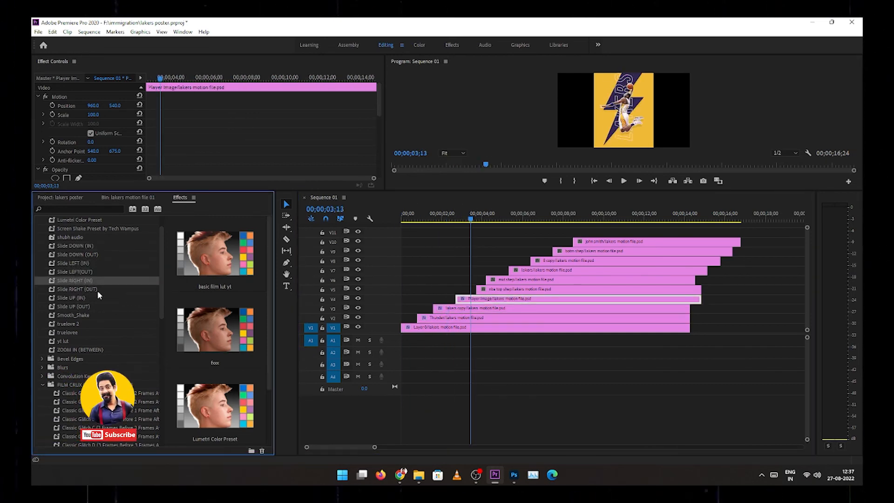
scroll(139, 350, down, 8)
drag(142, 402, 481, 299)
drag(463, 219, 484, 221)
drag(610, 190, 610, 323)
key(Home)
key(space)
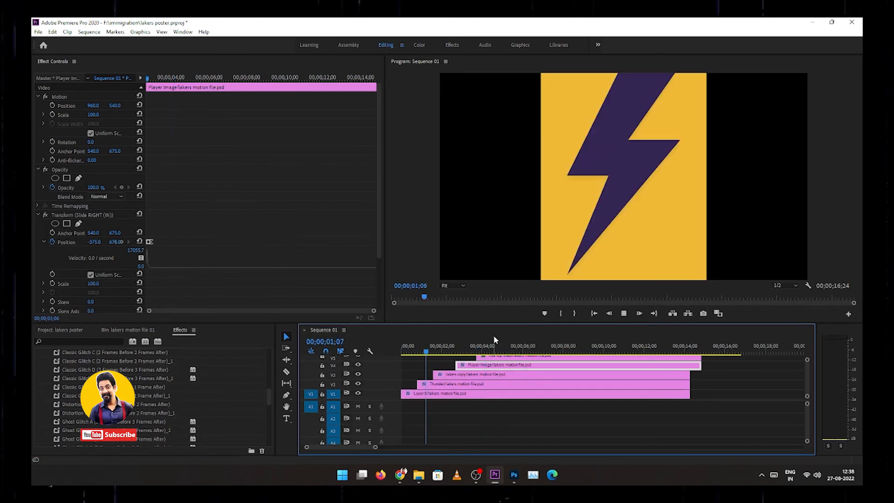
key(space)
Step: Try the Distortion Glitch, Inversion Glitch and Matrix Warp presets on the Player Image clip and preview the sequence
drag(93, 404, 484, 366)
key(Home)
key(space)
click(79, 397)
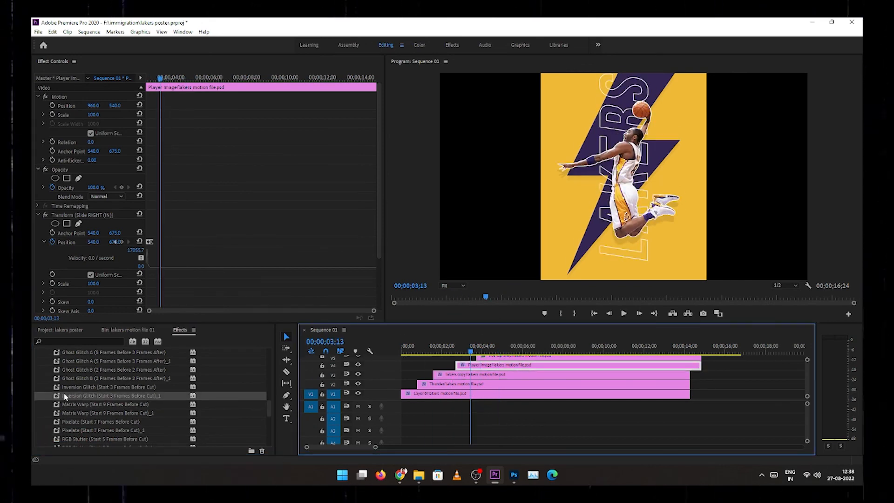
drag(51, 401, 472, 366)
click(56, 396)
click(440, 352)
drag(56, 404, 474, 354)
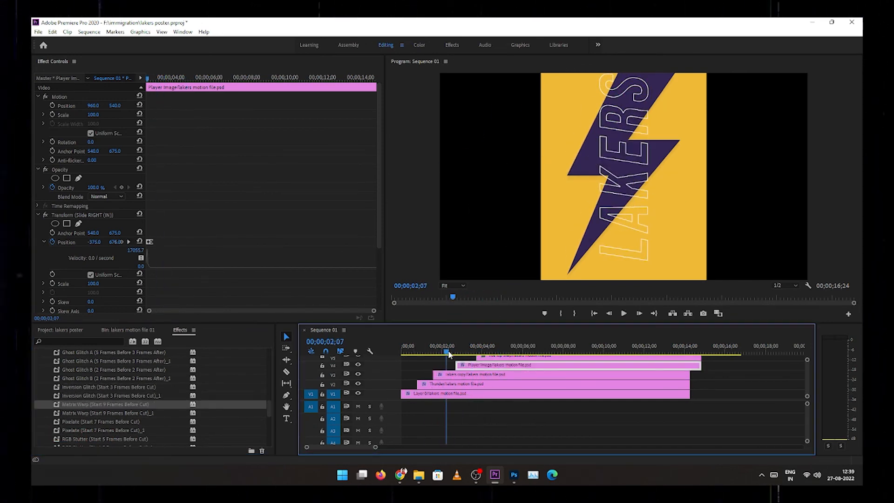
click(73, 423)
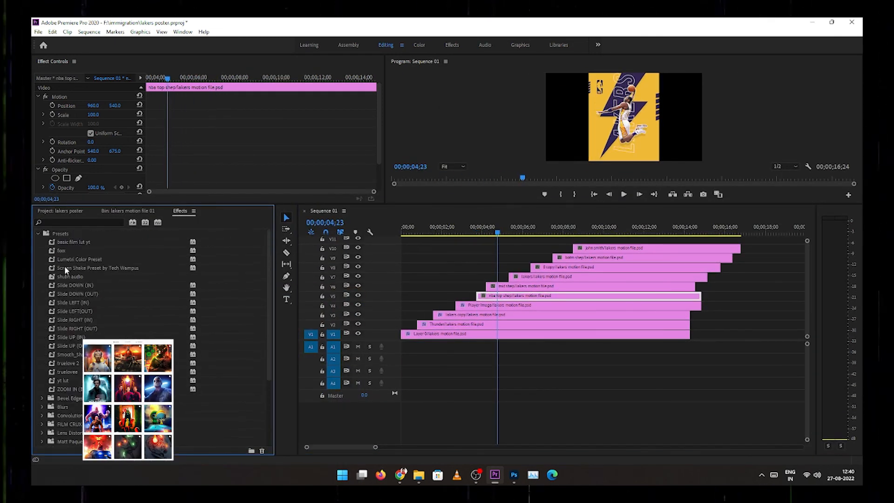
Step: Apply the Slide RIGHT (IN) preset to the nba top shep clip and play it back
click(485, 235)
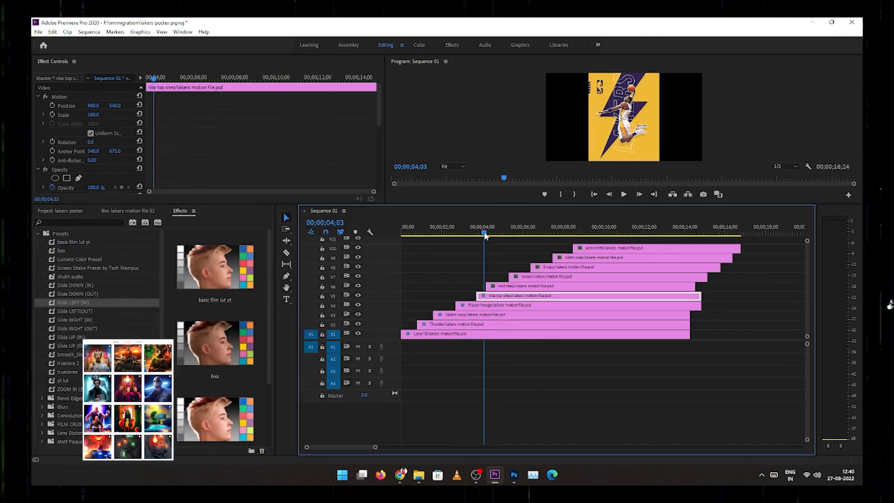
drag(78, 320, 505, 295)
click(479, 231)
key(space)
key(space)
Step: Apply the Slide LEFT (IN) preset to the mid shep clip and play it back
drag(79, 303, 507, 287)
click(479, 231)
key(space)
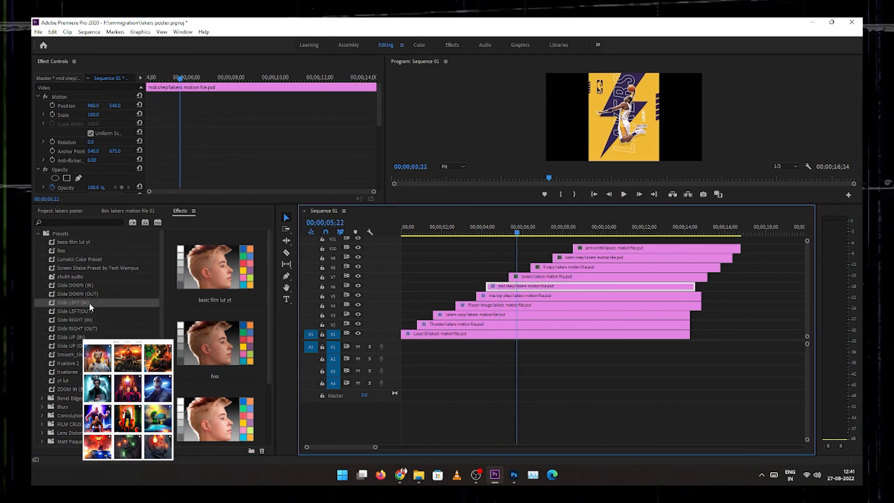
Step: Try a video transition on the lakers text clip above mid shep and preview it
click(38, 233)
click(38, 277)
click(42, 295)
drag(72, 320, 513, 277)
click(505, 232)
key(space)
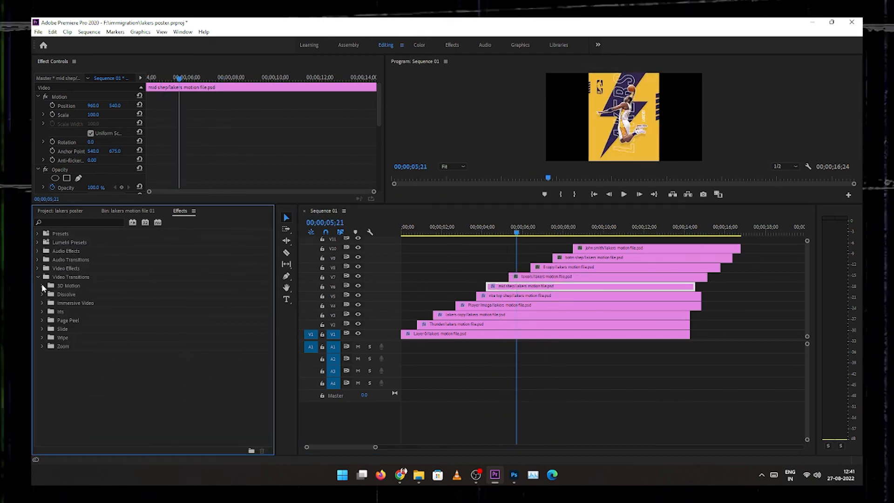
Step: Apply the Slide LEFT (IN) preset to the lakers text clip above mid shep and play it back
click(38, 233)
drag(76, 302, 524, 277)
click(502, 231)
key(space)
key(space)
Step: Apply the Slide DOWN (IN) preset to the 8 copy clip and play it back
drag(76, 286, 545, 267)
click(527, 232)
key(space)
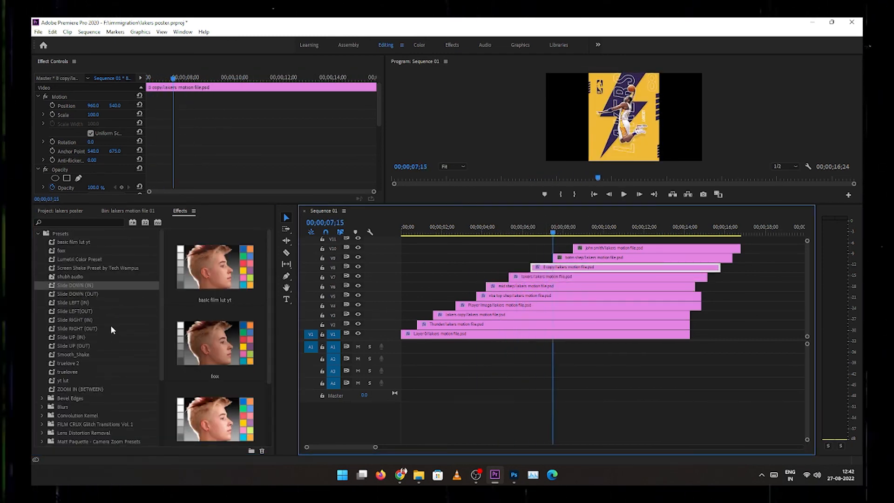
Step: Apply the Slide LEFT (IN) preset to the botm shep clip and play it back
drag(76, 303, 566, 258)
click(551, 231)
key(space)
key(space)
Step: Apply the Slide RIGHT (IN) preset to the topmost name text clip and check the background clip at the sequence start
drag(76, 320, 587, 249)
click(402, 232)
click(428, 333)
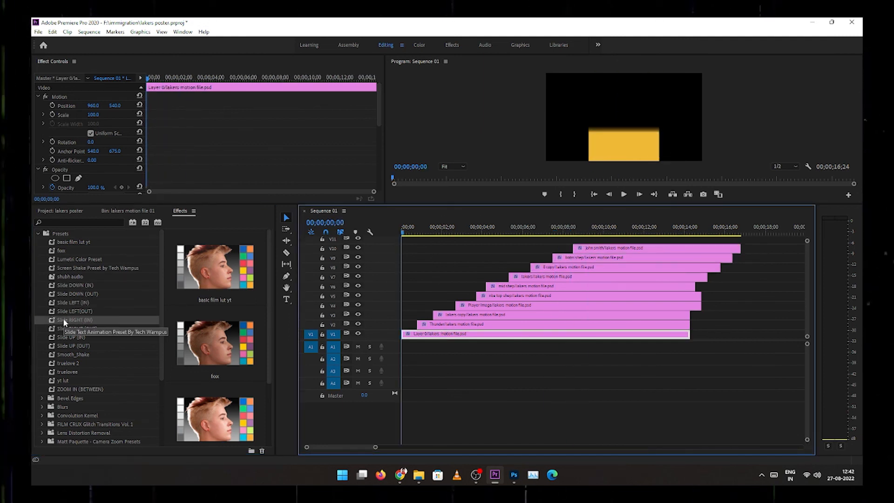
click(67, 251)
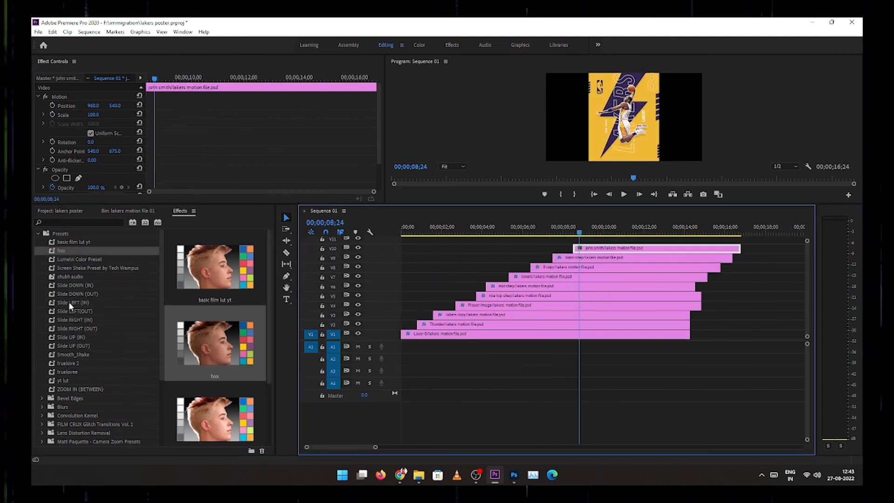
Step: Apply the Slide RIGHT (IN) preset to the name text clip on V10 and play back its entrance
double_click(74, 320)
click(561, 232)
key(space)
Step: Apply the Screen Shake Preset by Tech Wampus to the Layer 0 background clip on V1 and play the sequence from the start
click(402, 231)
click(433, 334)
double_click(66, 268)
key(space)
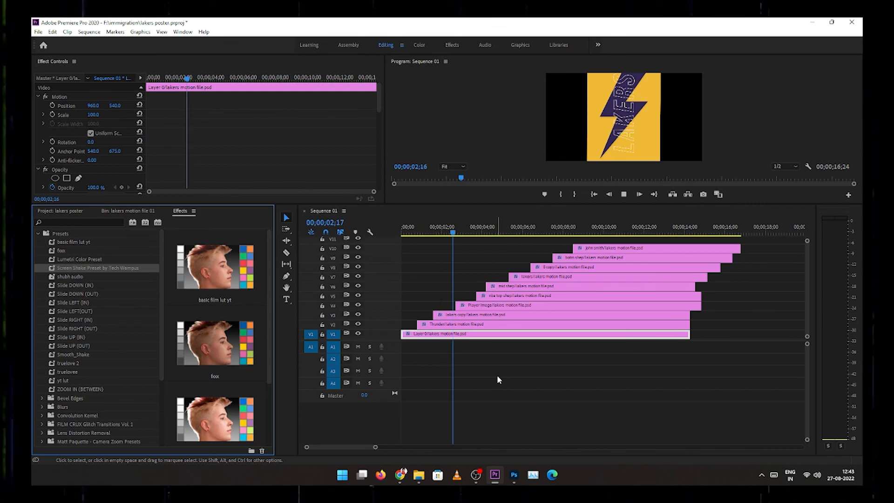